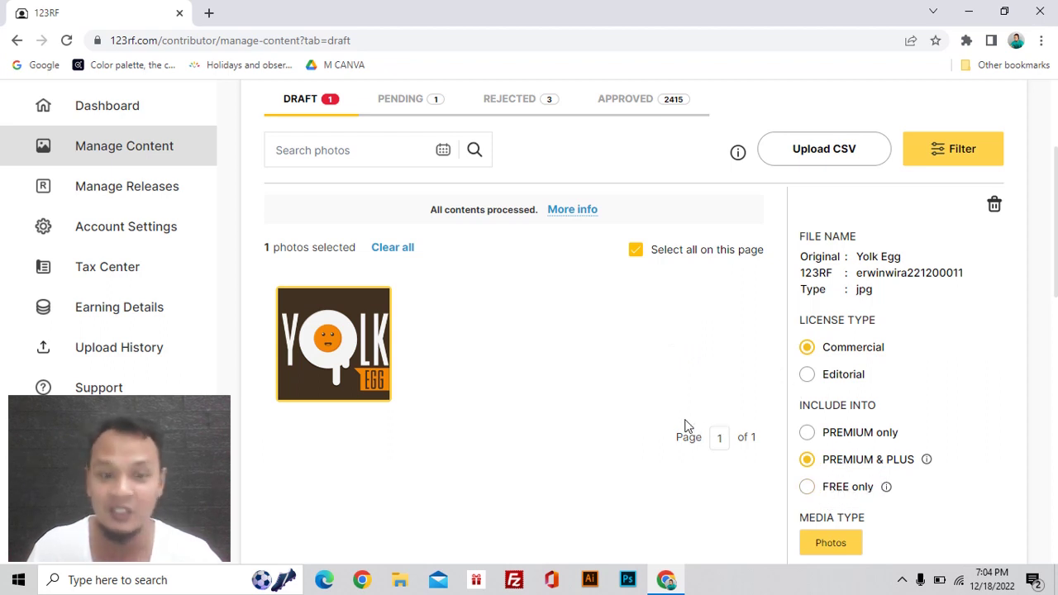
scroll(617, 408, up, 3)
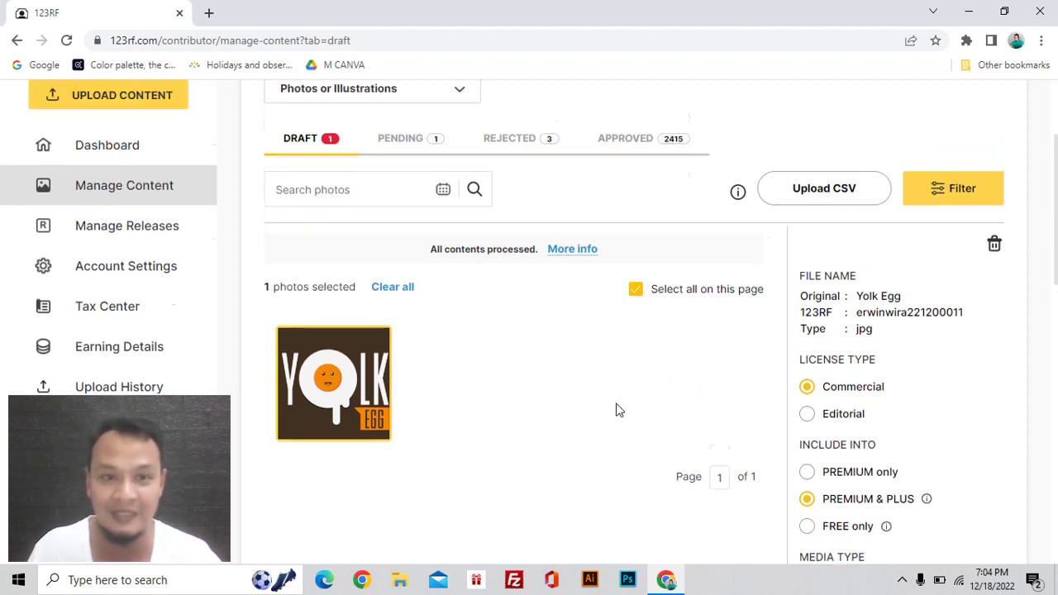
scroll(617, 408, down, 1)
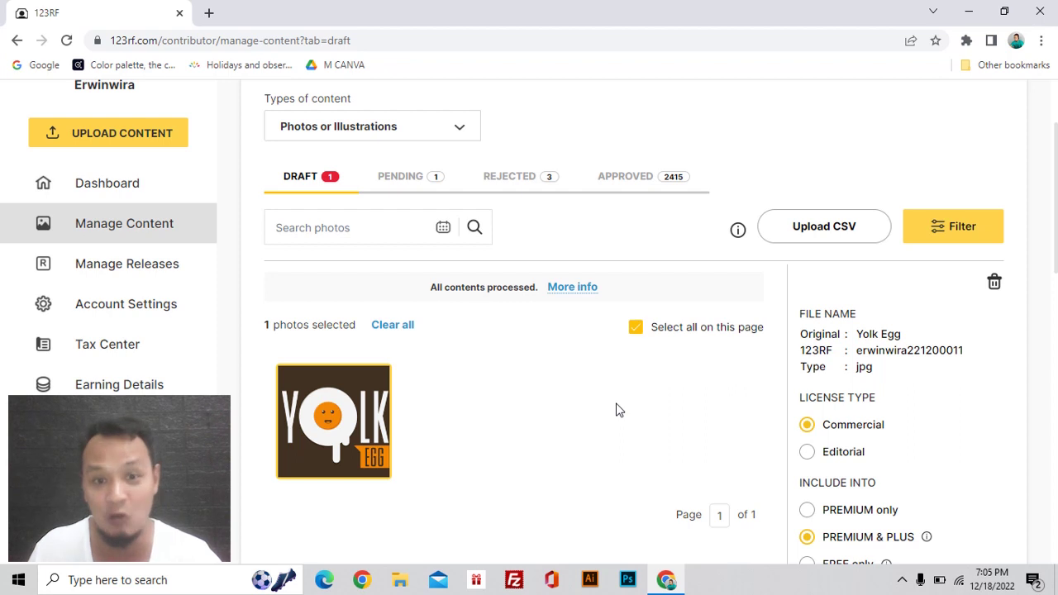
scroll(617, 409, down, 1)
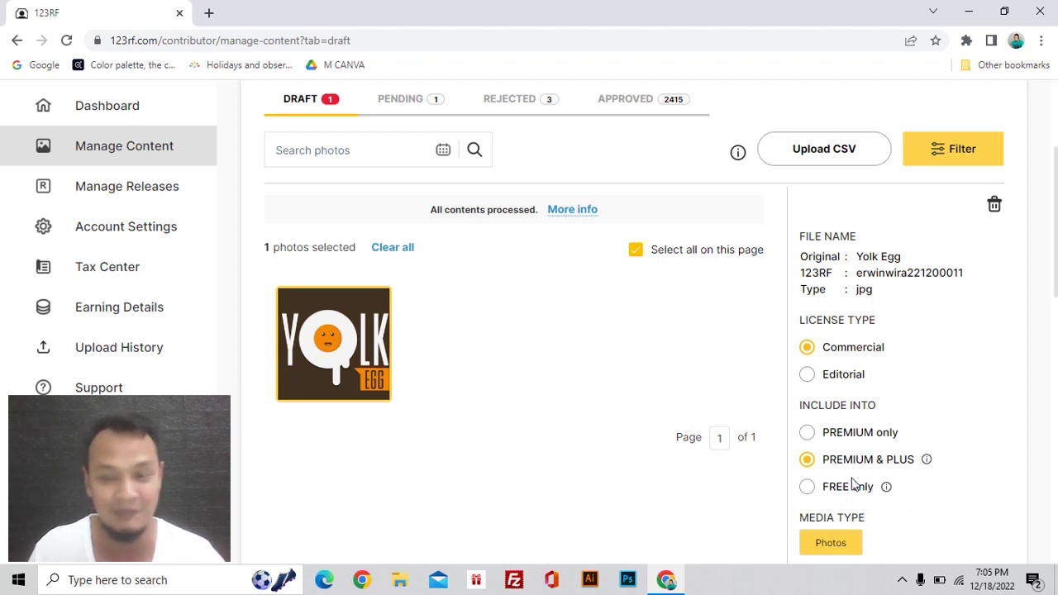
scroll(647, 425, up, 2)
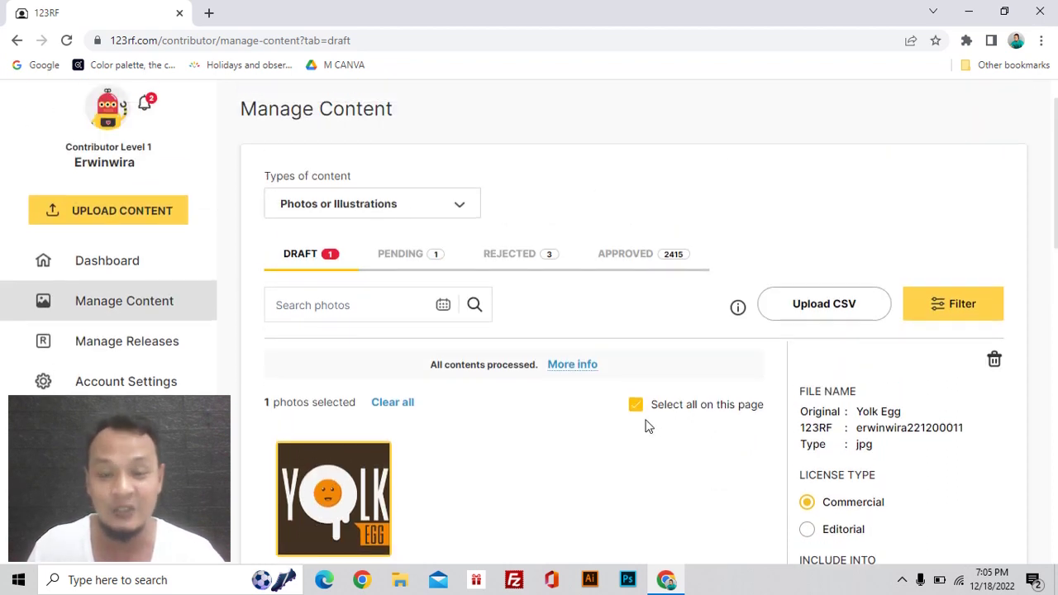
scroll(647, 425, down, 1)
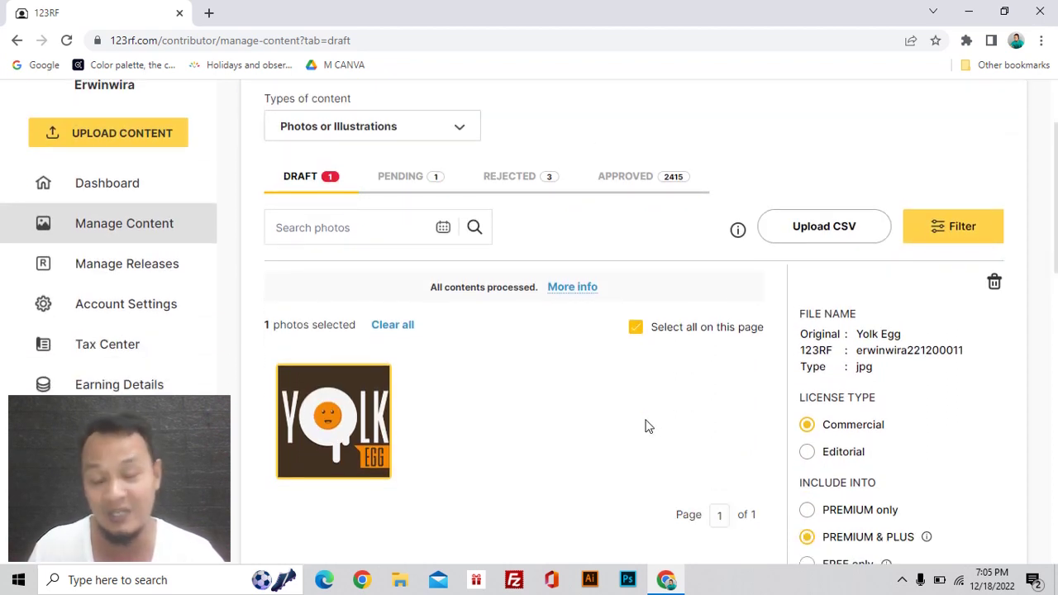
scroll(647, 425, down, 1)
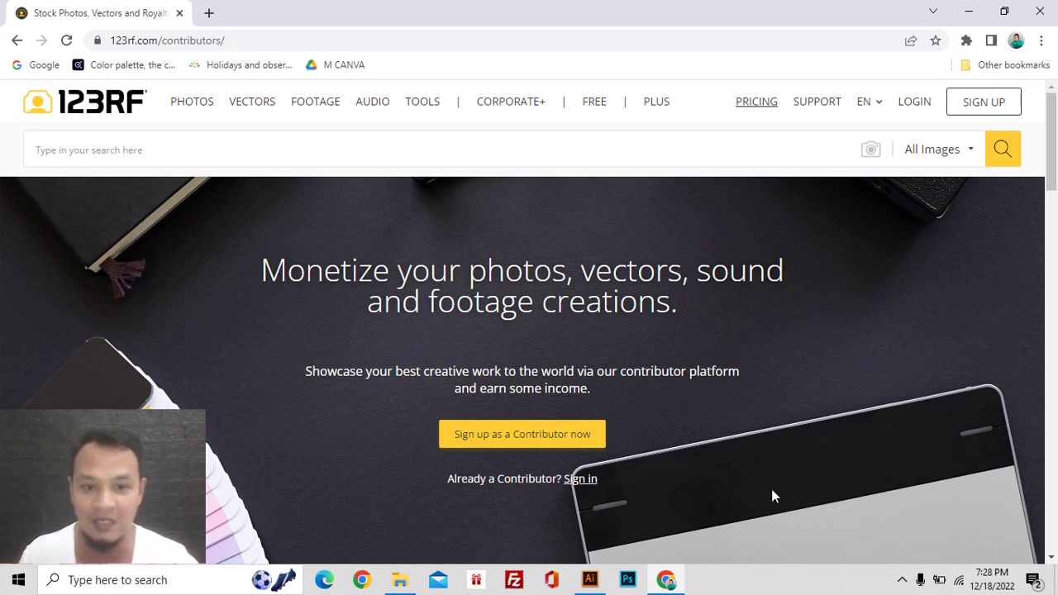
Open the 123RF contributor sign-up form and examine the details it asks for, including the login option for existing members
click(547, 431)
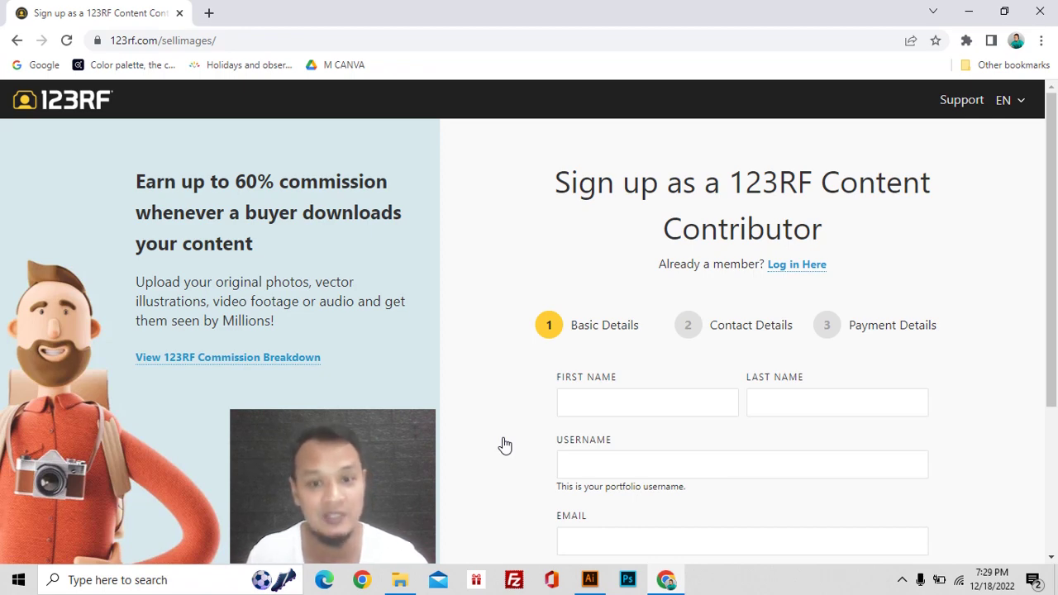
scroll(505, 445, down, 1)
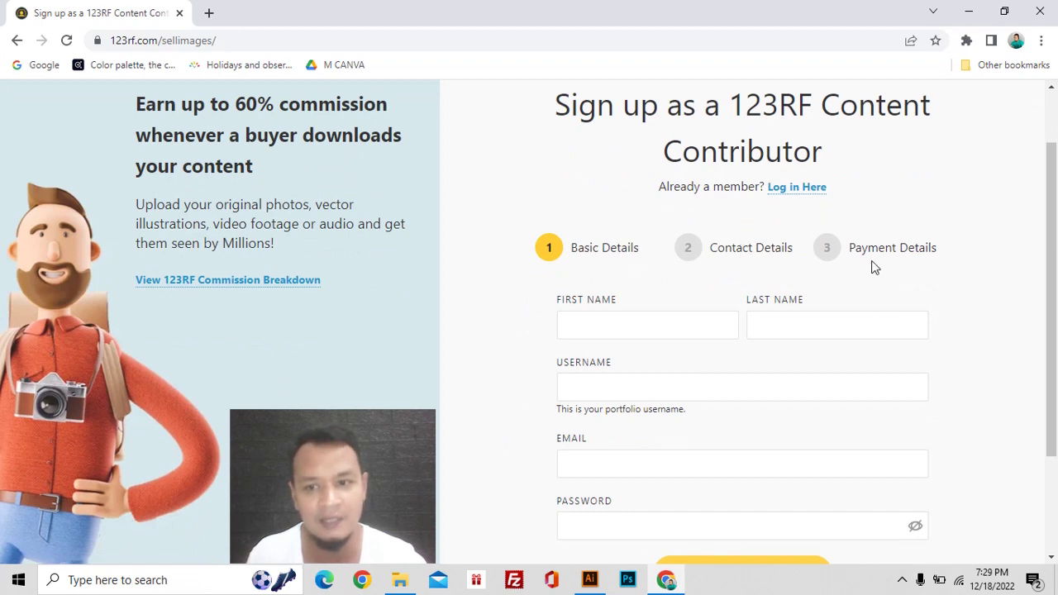
scroll(876, 266, up, 1)
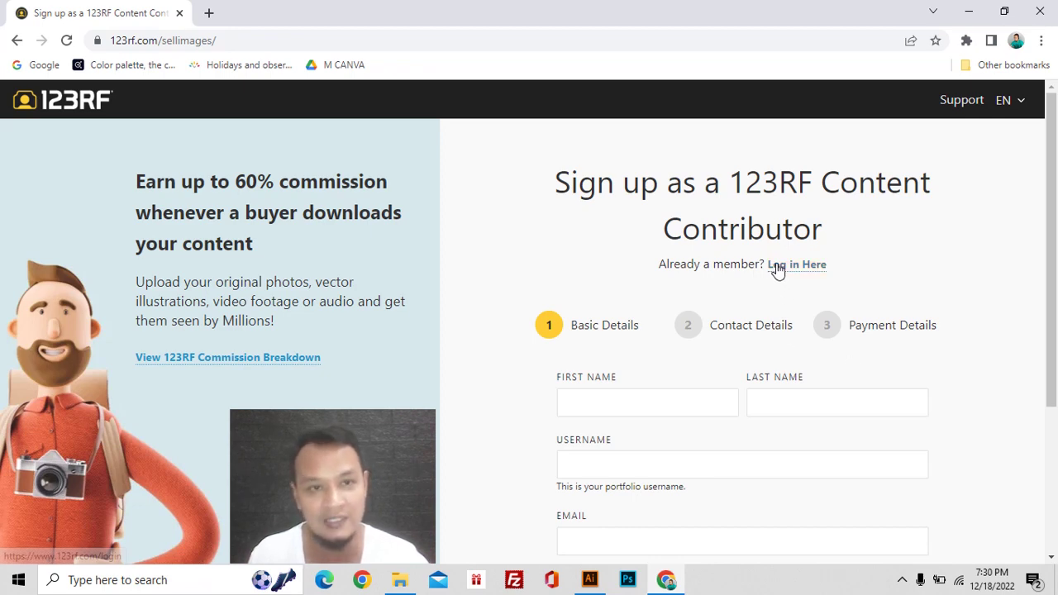
click(17, 41)
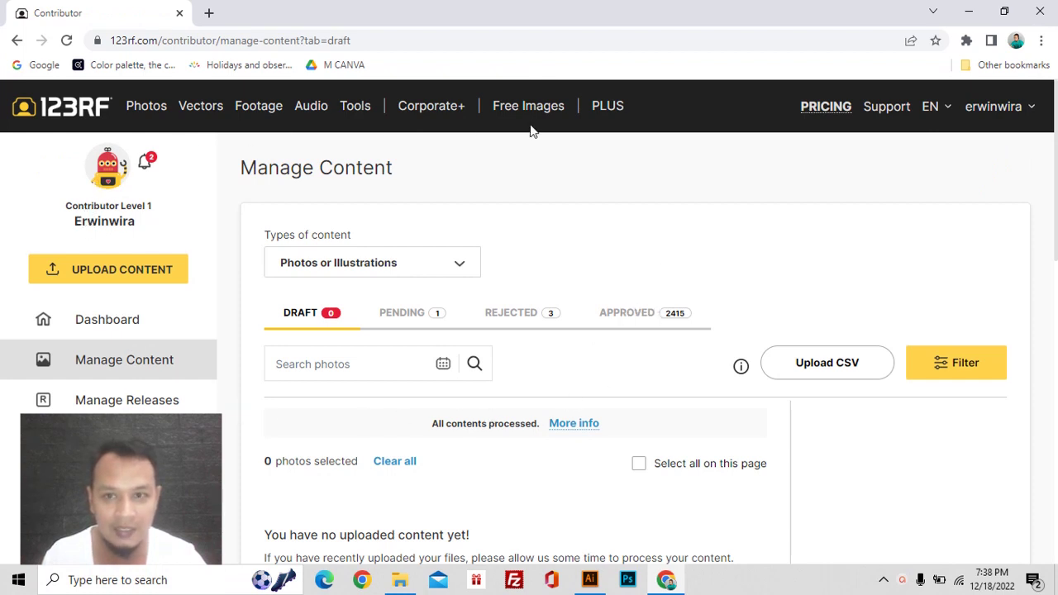
Start a new Photos / Illustrations upload with the Commercial license type
click(121, 282)
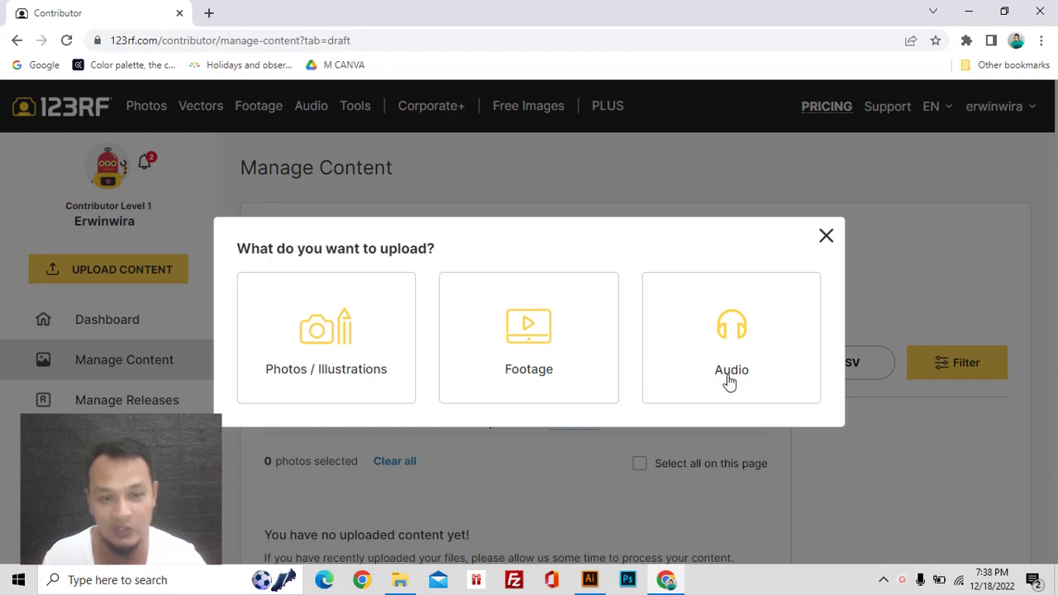
click(328, 349)
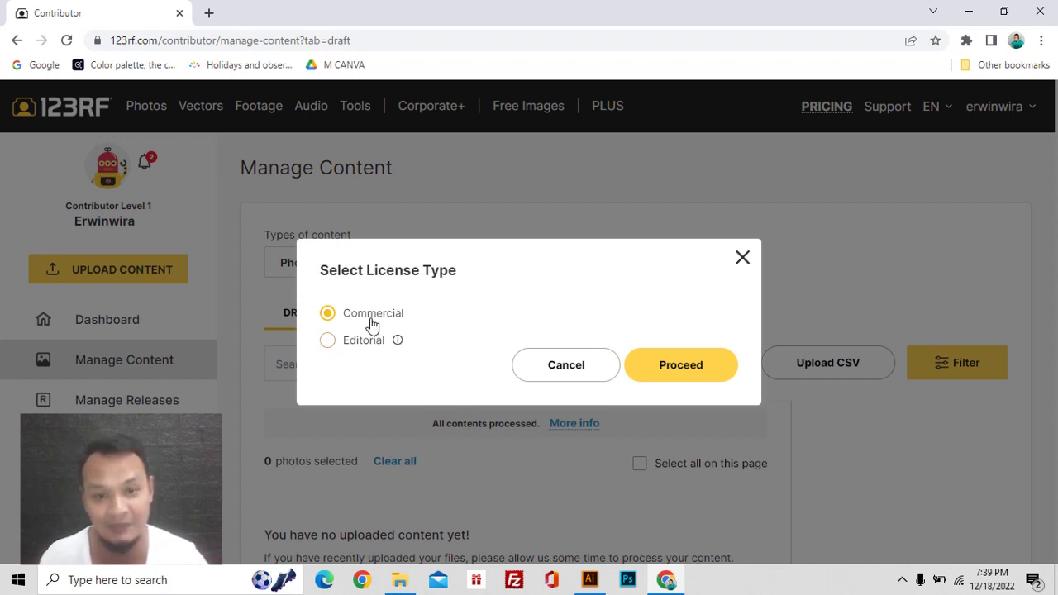
click(668, 373)
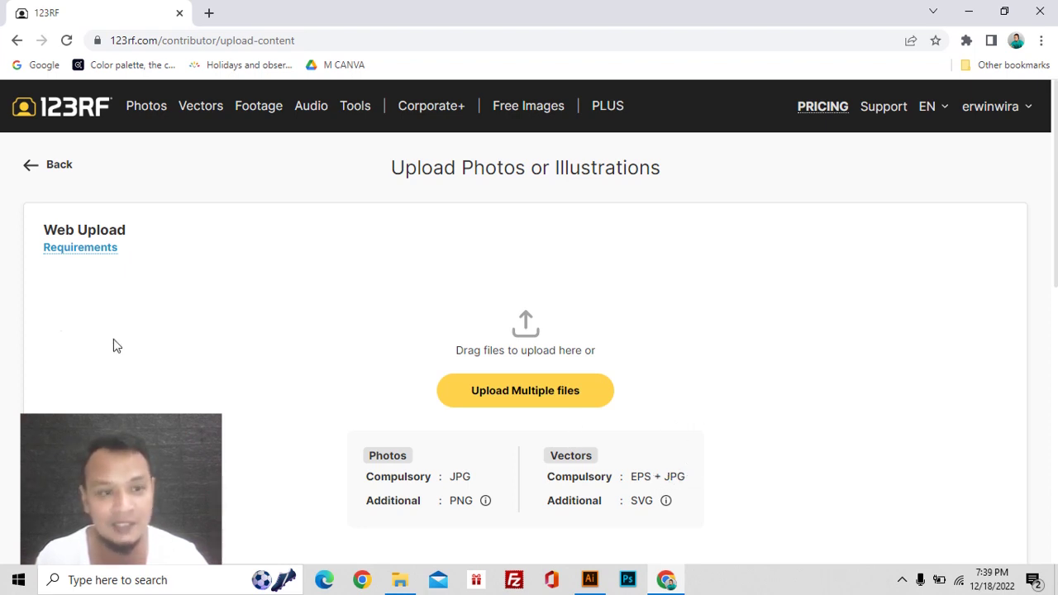
Open the web upload requirements for vector illustrations and compare the minimum JPG dimensions with the artboard's size in Illustrator
click(83, 252)
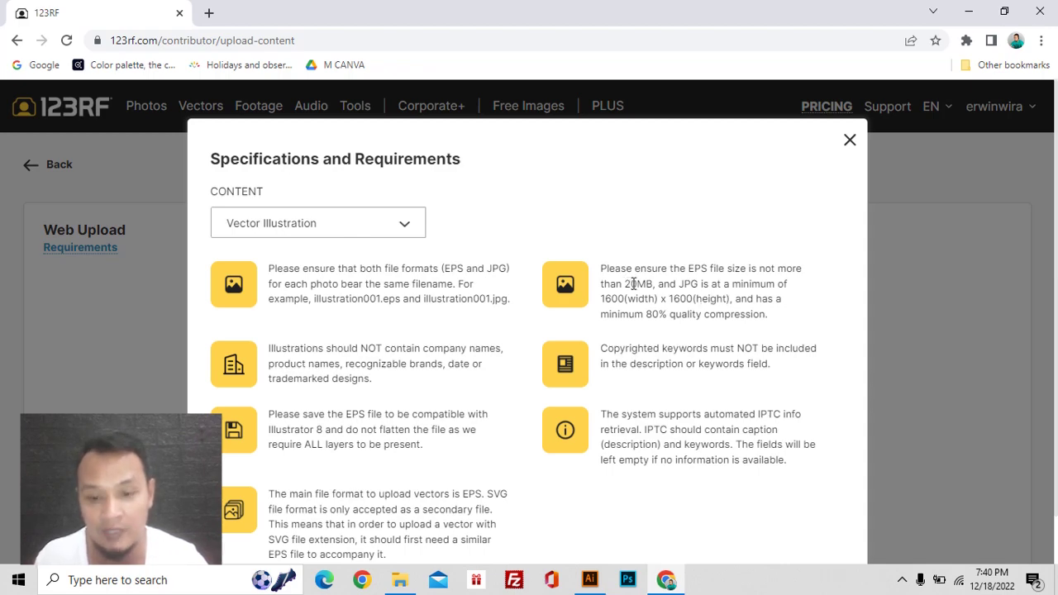
click(589, 579)
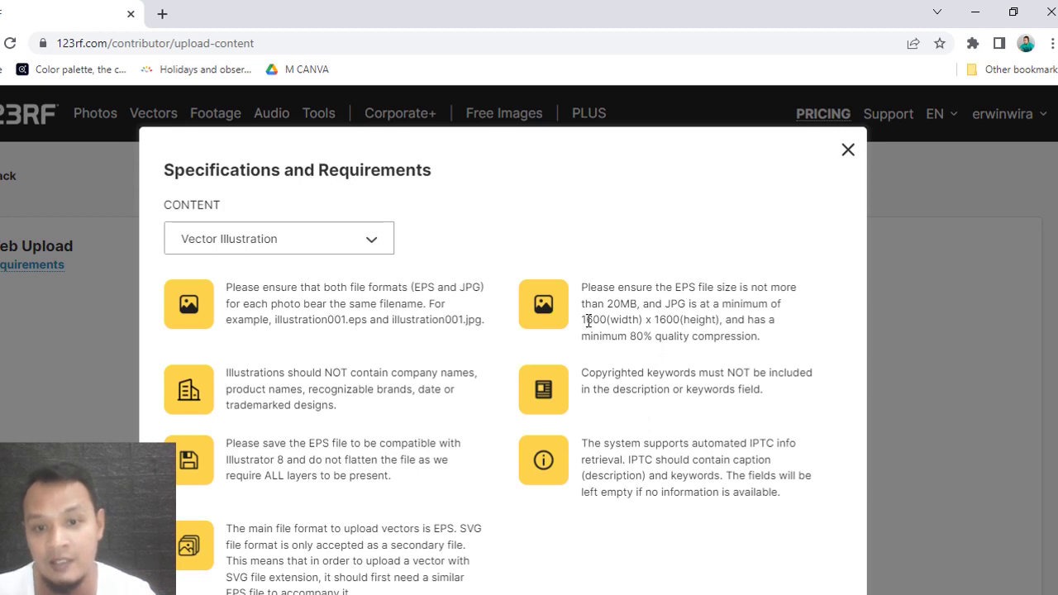
drag(583, 320, 713, 321)
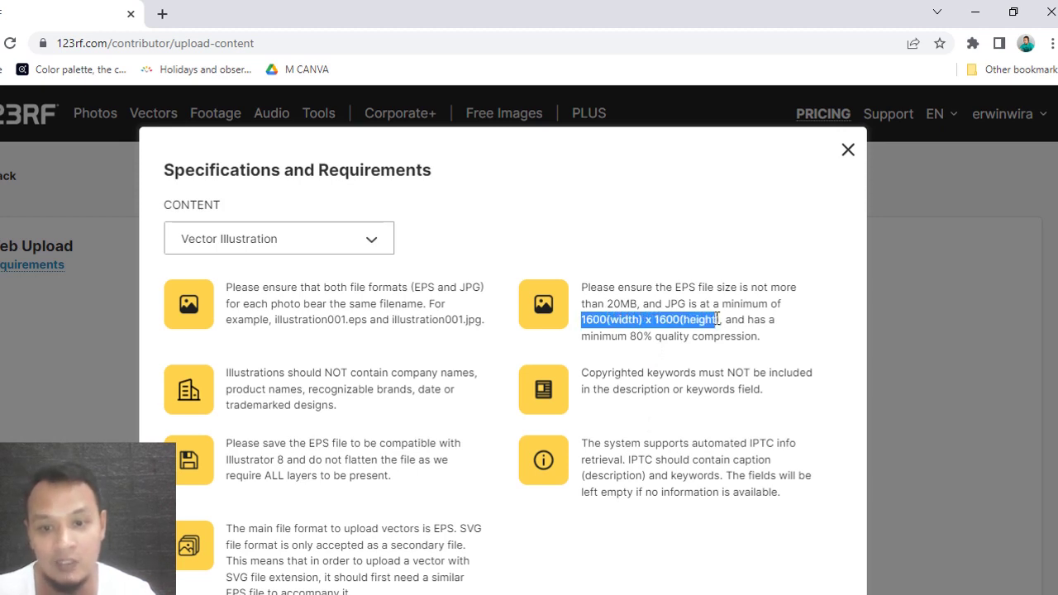
mouse_move(570, 594)
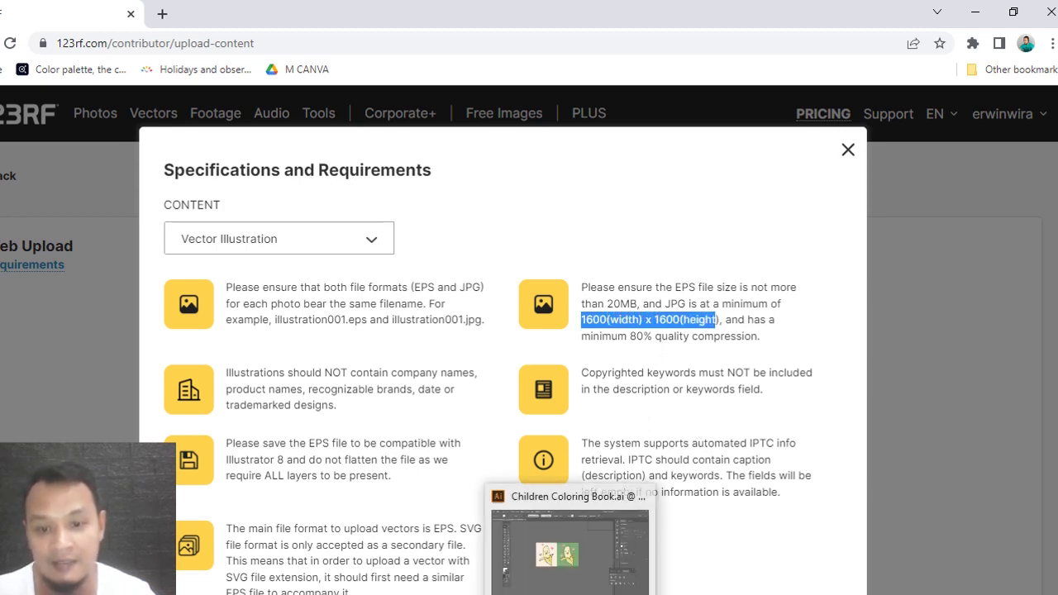
click(570, 545)
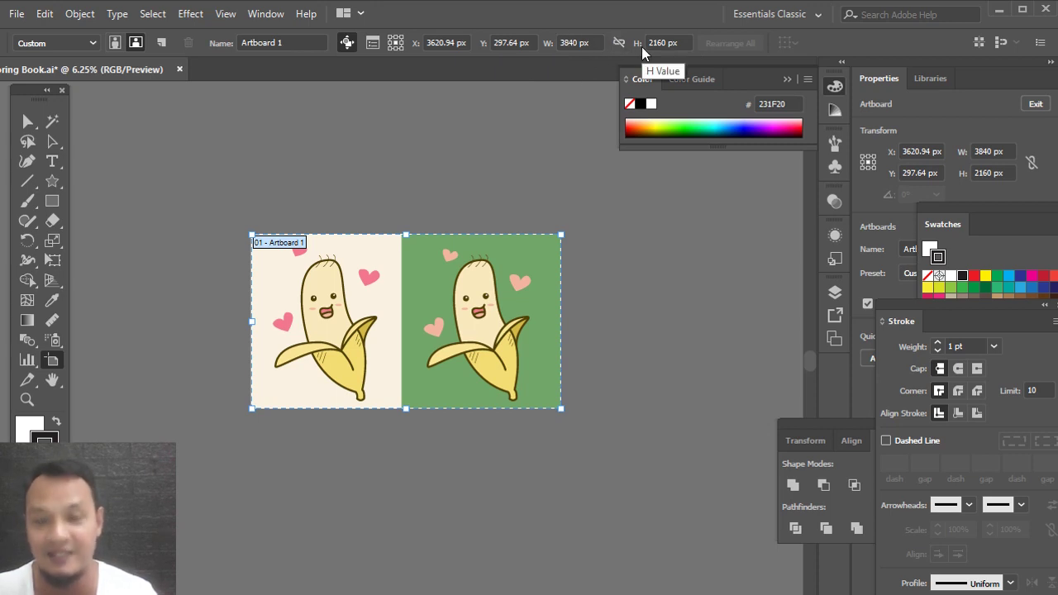
key(alt+Tab)
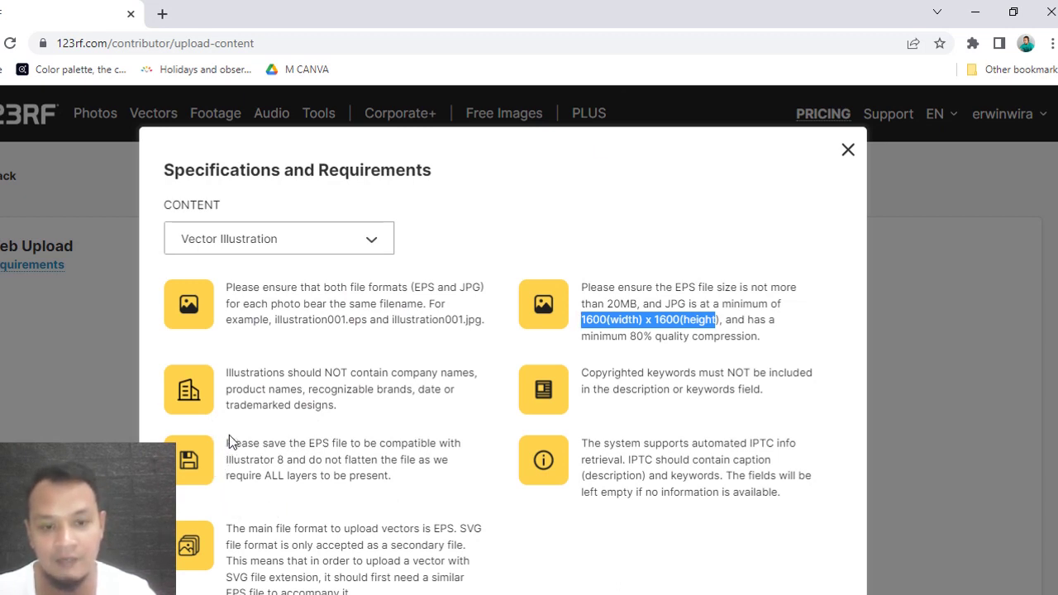
click(476, 446)
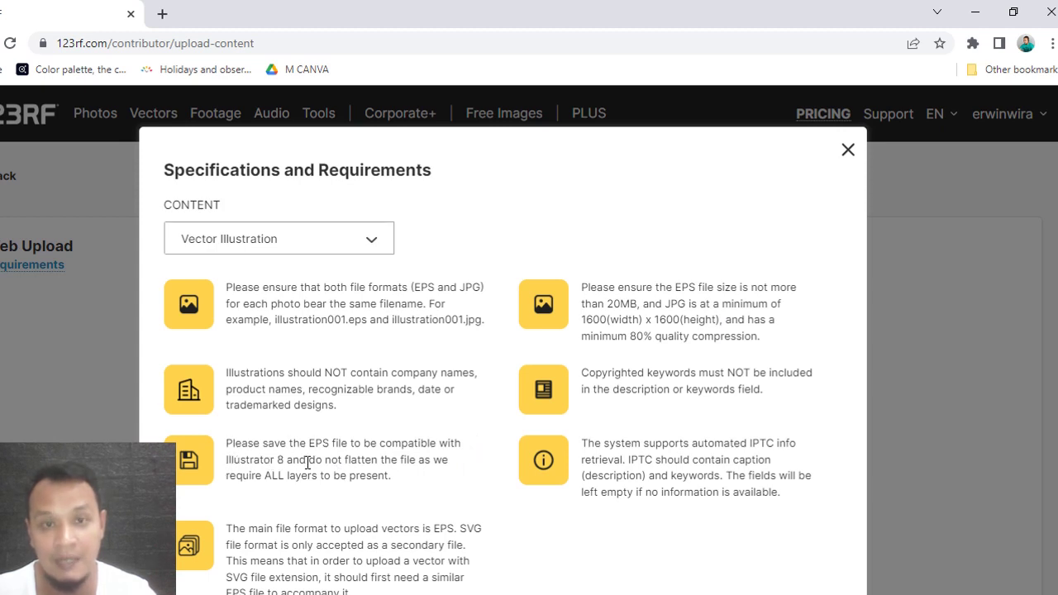
Switch to Illustrator and save the artwork in the DEMO 123RF 2022 folder as Children Coloring Book in EPS format, version Illustrator 8 EPS
key(alt+Tab)
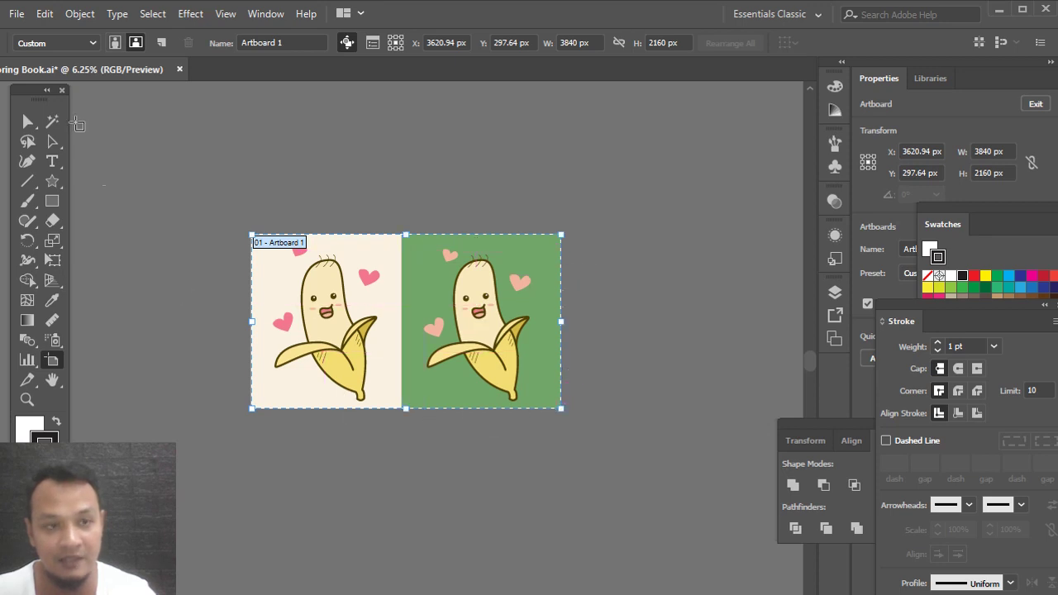
click(16, 13)
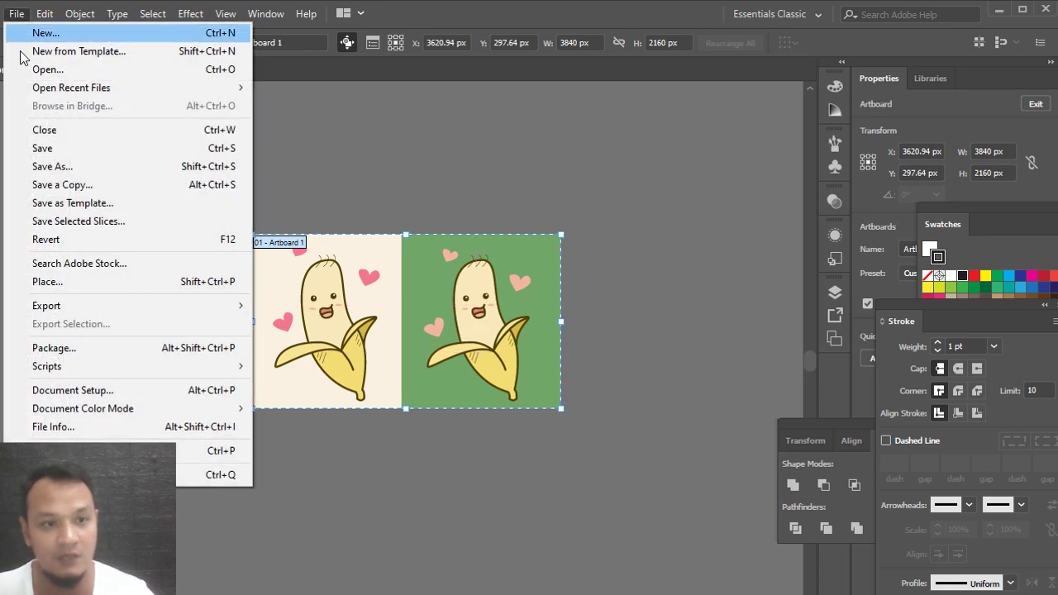
click(48, 167)
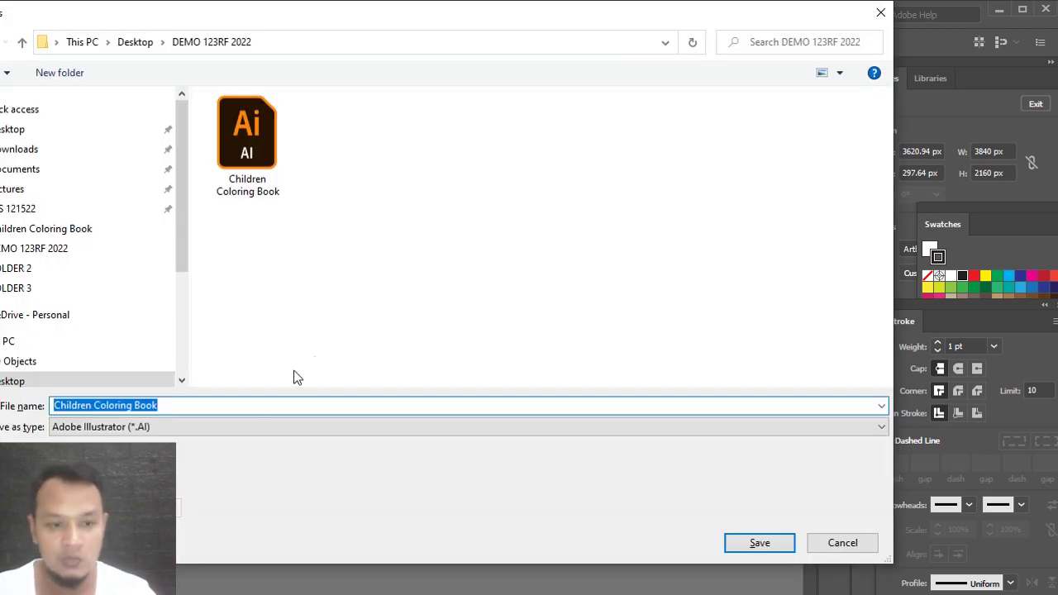
click(247, 433)
click(221, 457)
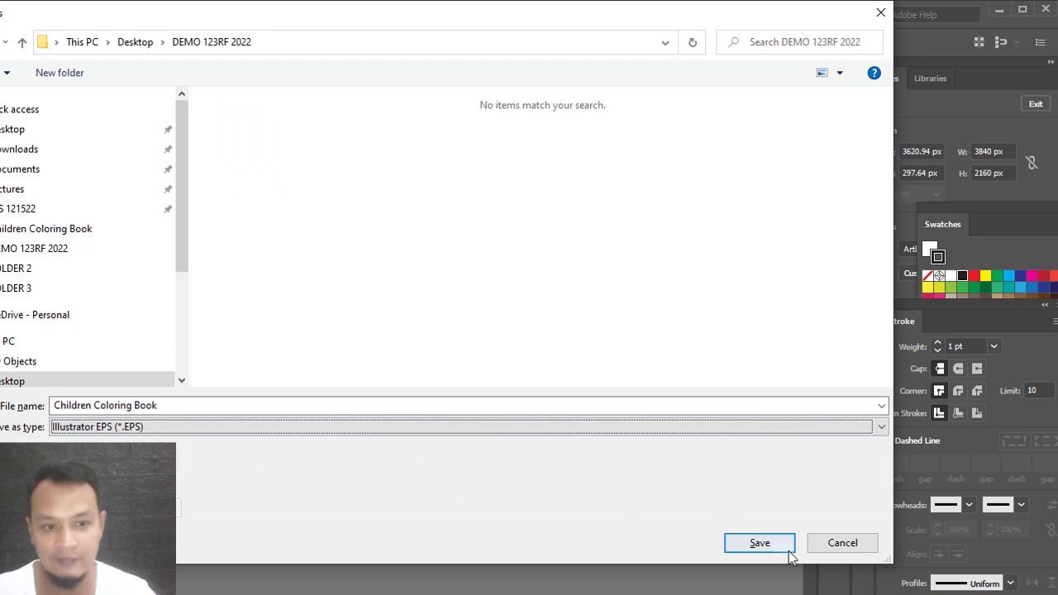
click(757, 543)
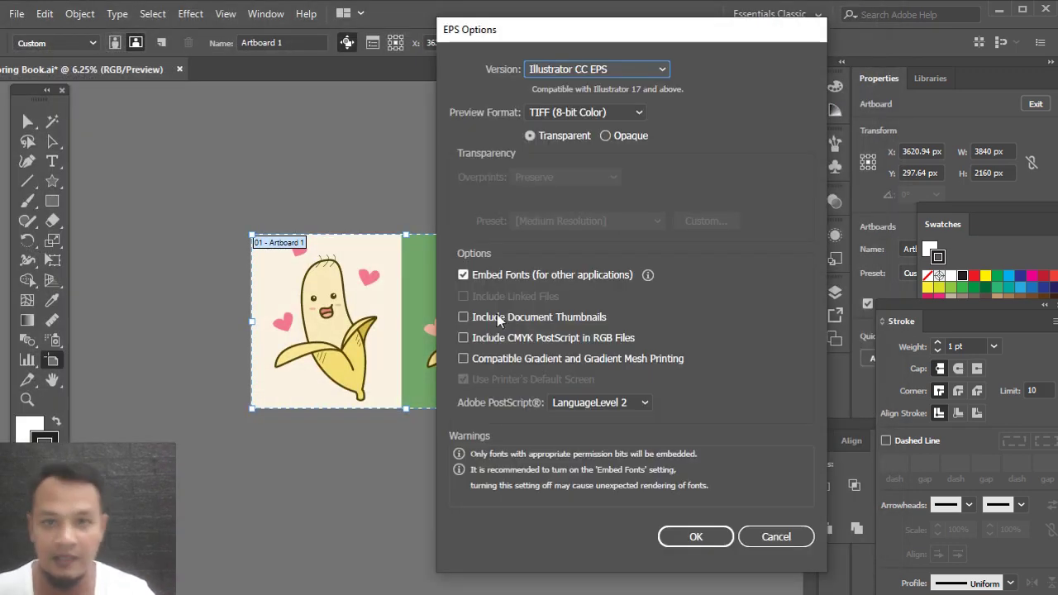
click(661, 69)
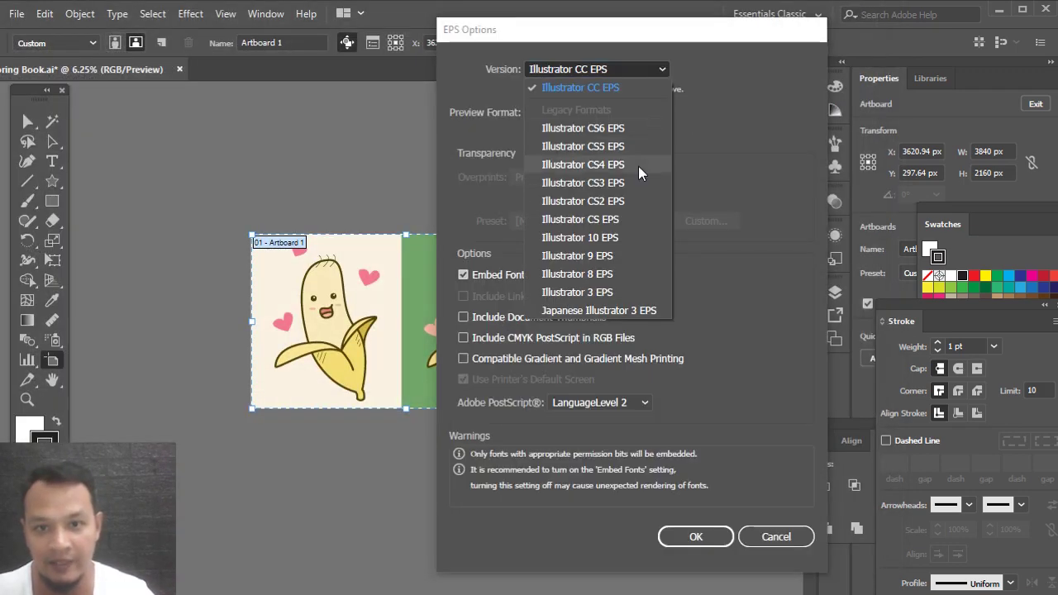
click(610, 274)
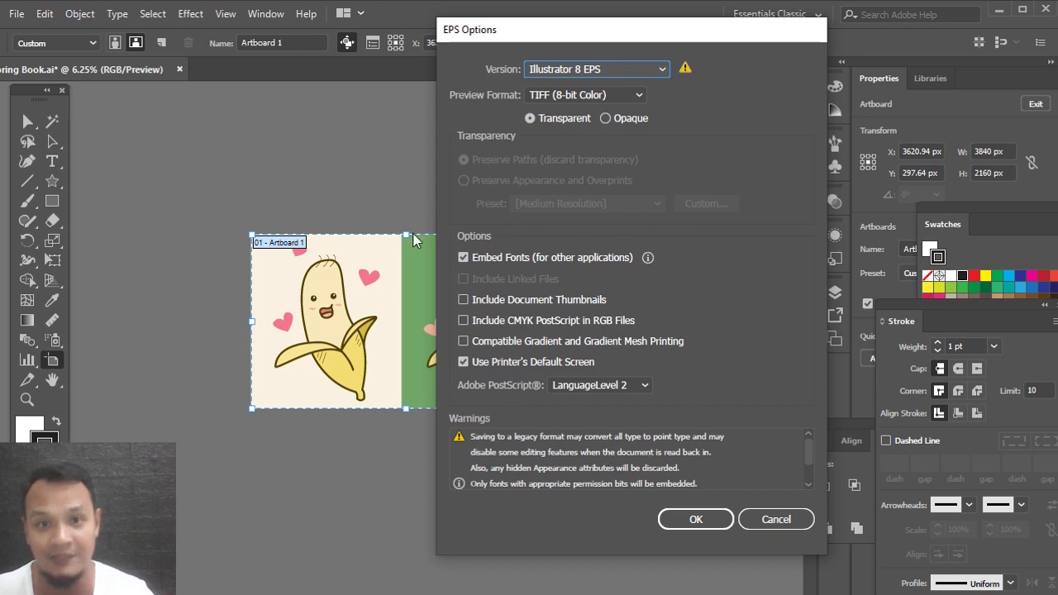
click(694, 520)
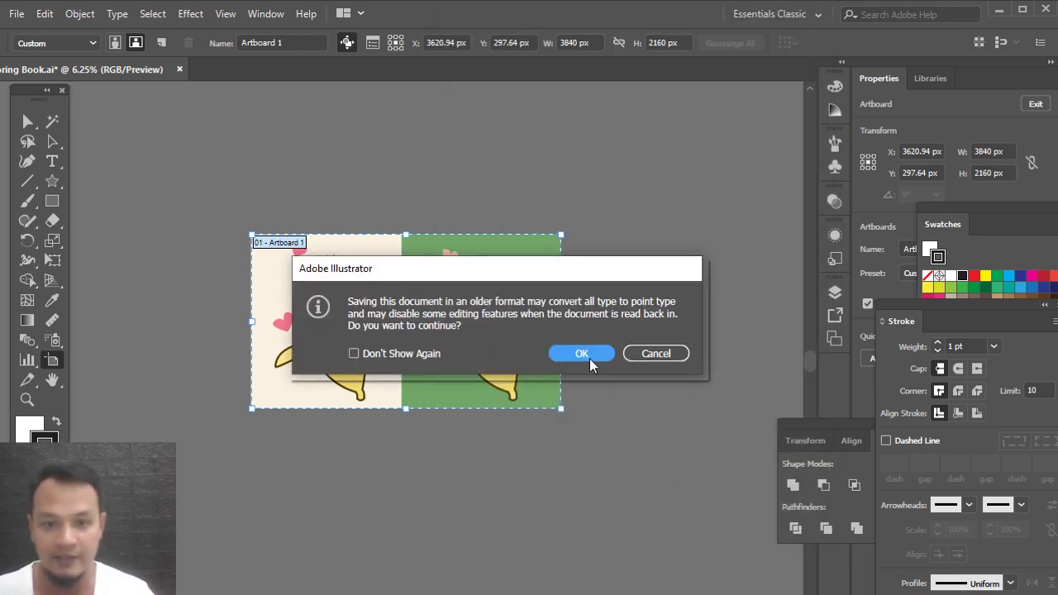
click(589, 357)
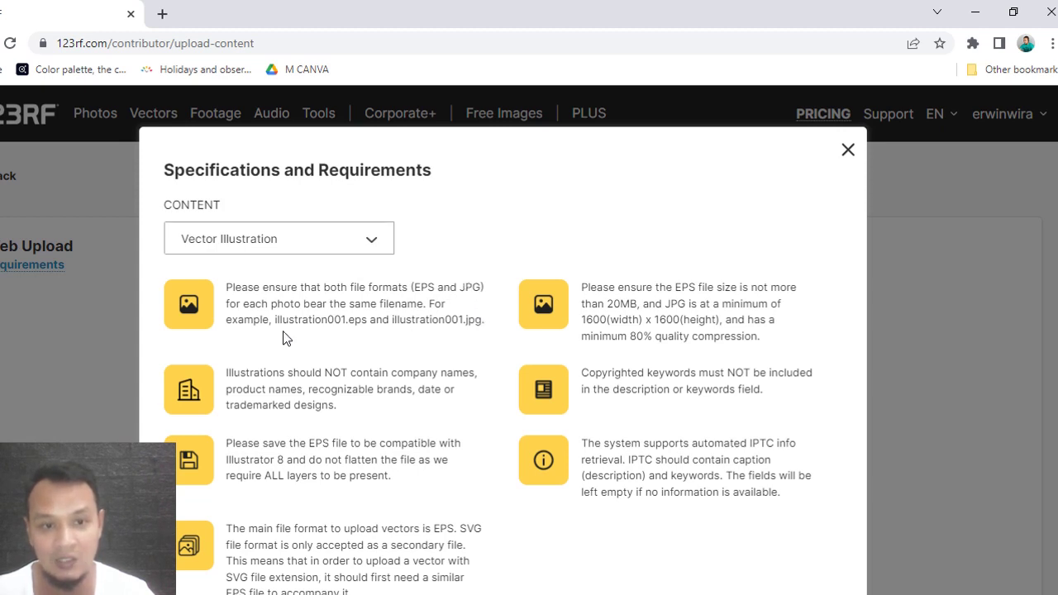
Switch to Illustrator and export the artwork as a JPEG named Children Coloring Book into the DEMO 123RF 2022 folder
drag(273, 324, 488, 321)
click(468, 320)
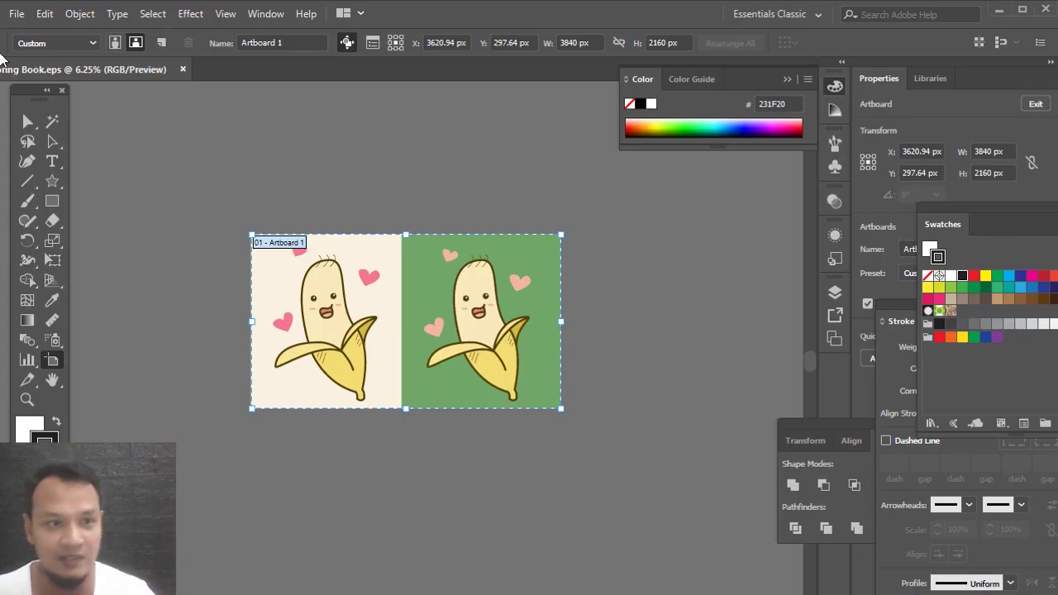
click(15, 14)
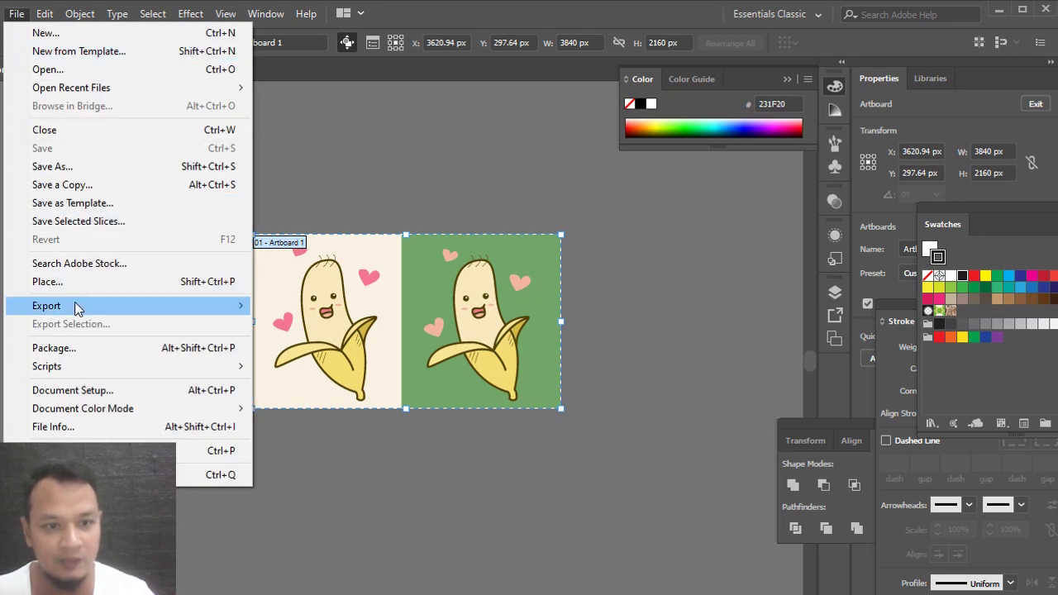
mouse_move(78, 305)
click(294, 323)
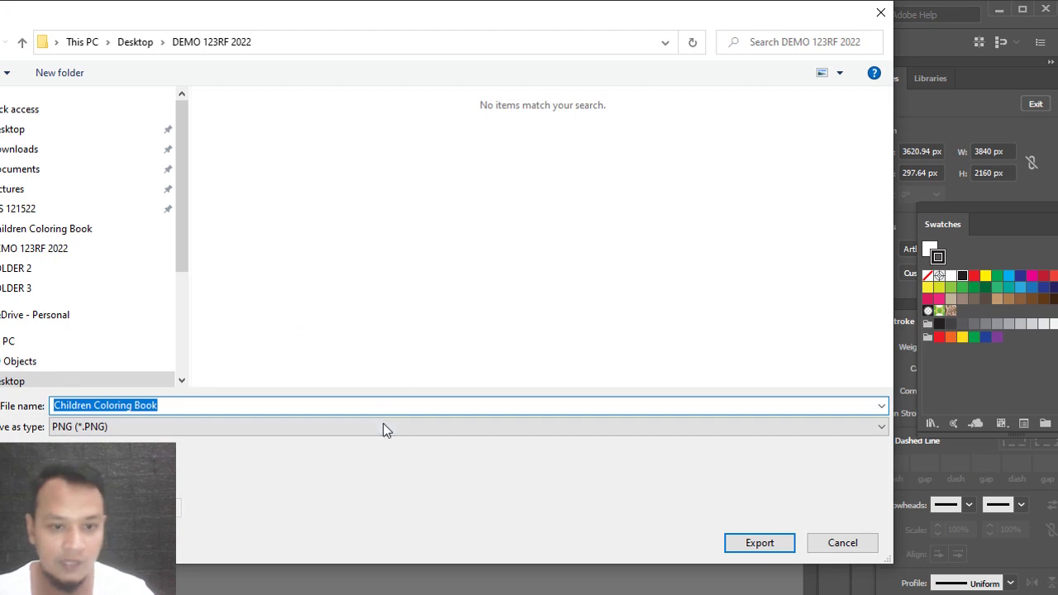
click(385, 429)
click(192, 521)
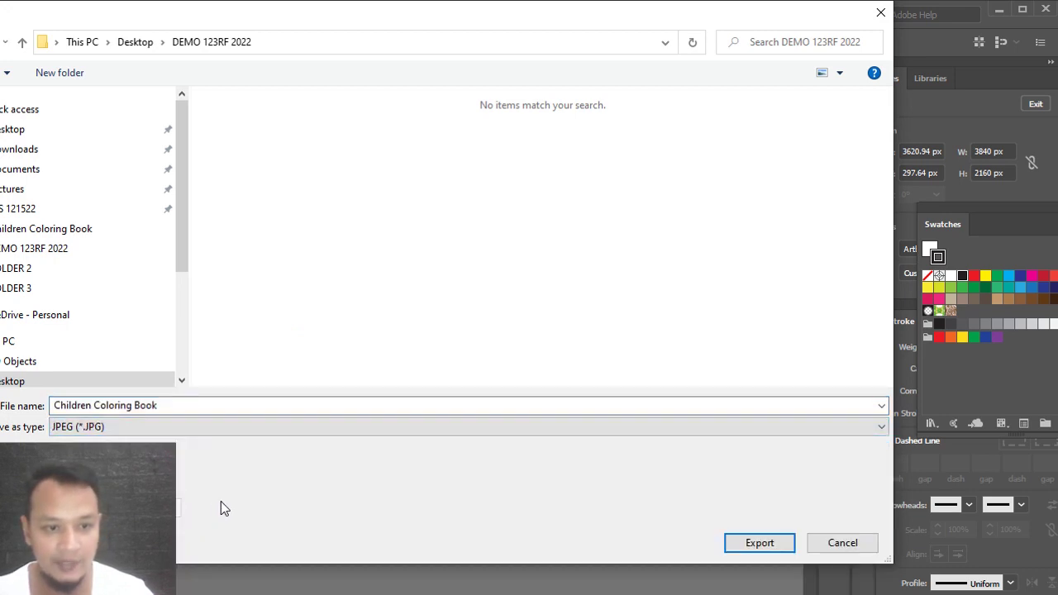
click(747, 547)
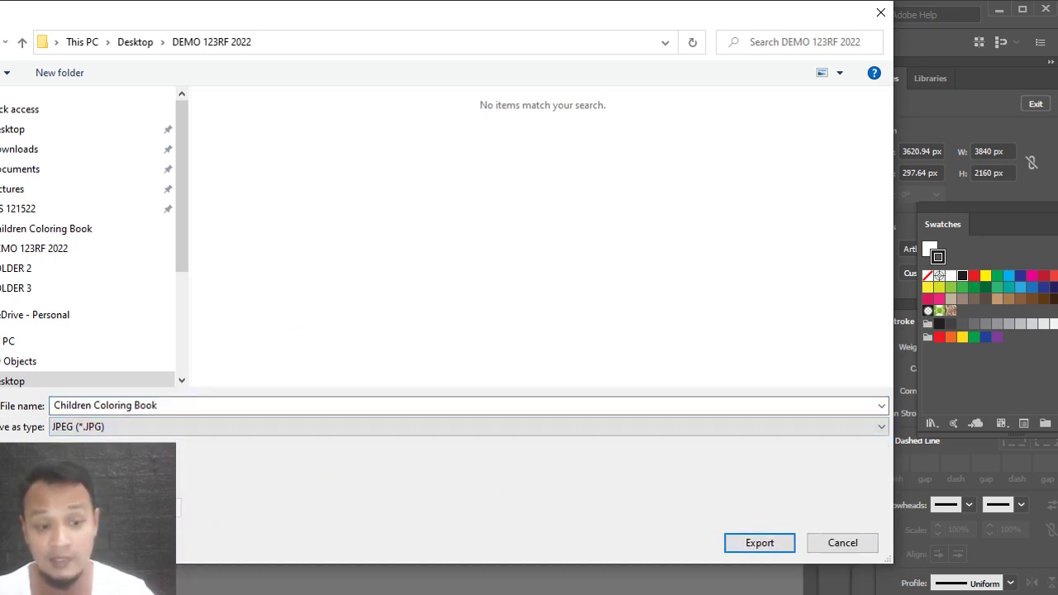
click(776, 549)
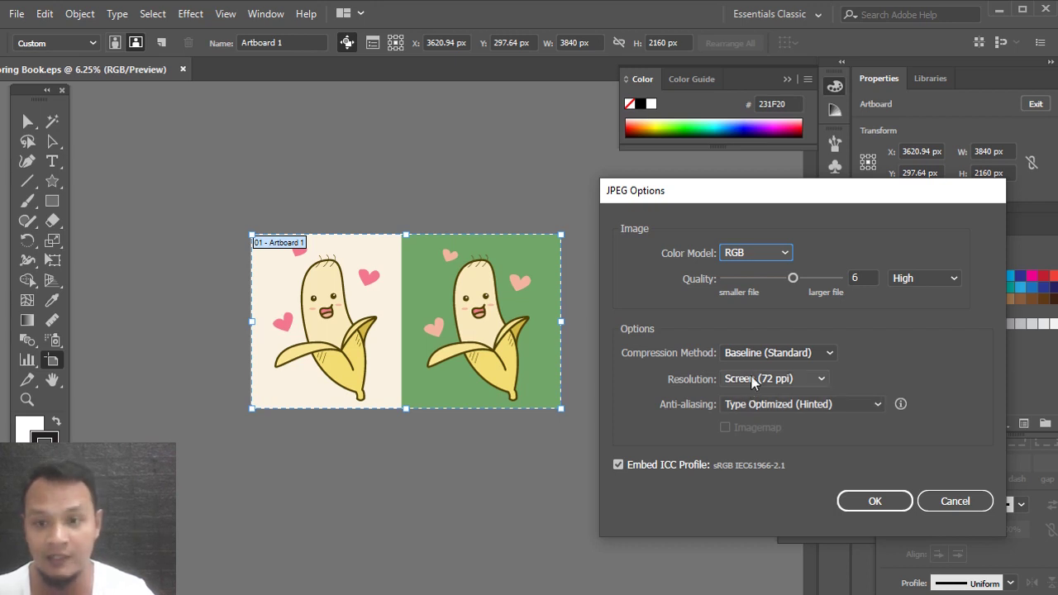
Complete the JPEG export with RGB color, High quality 6 and Screen (72 ppi) resolution
click(918, 274)
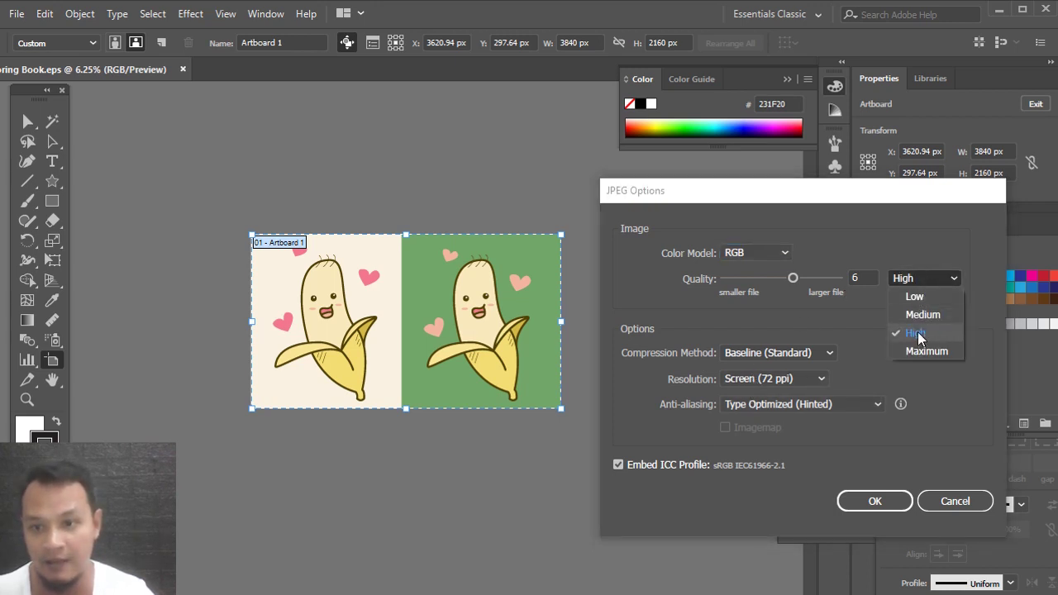
click(920, 333)
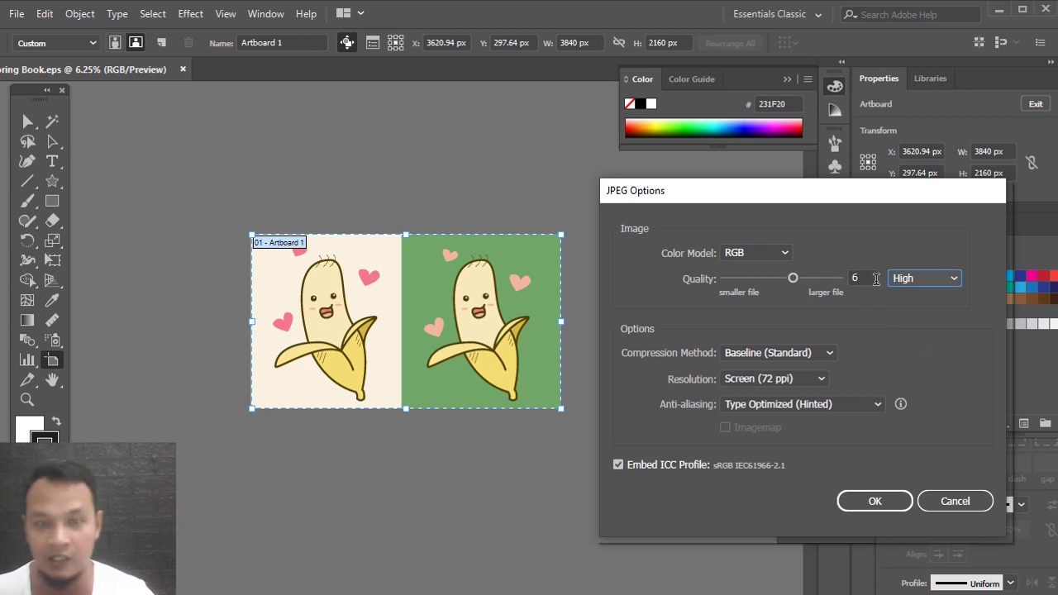
click(820, 377)
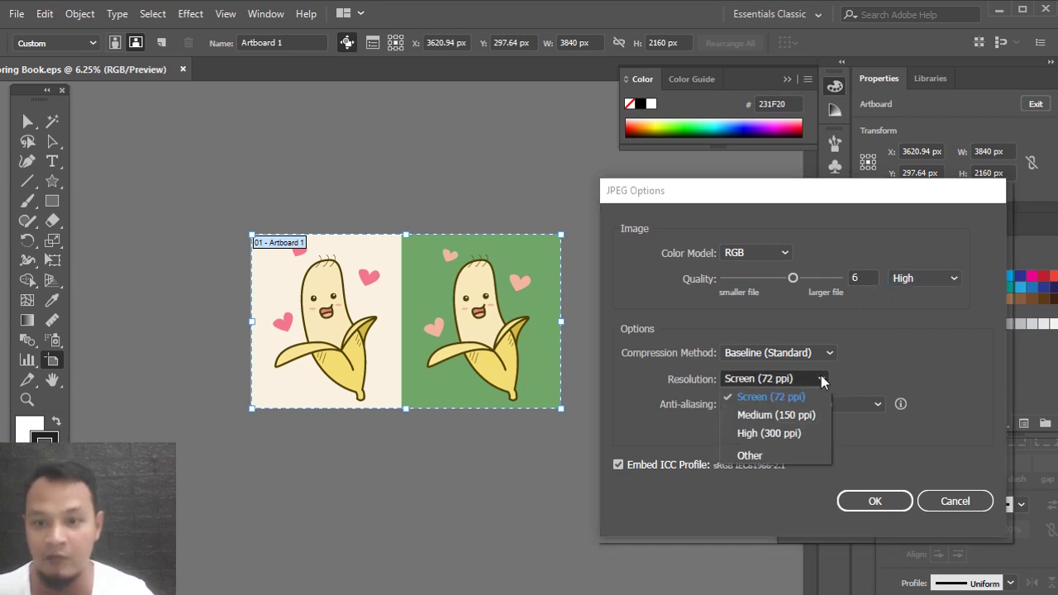
click(803, 392)
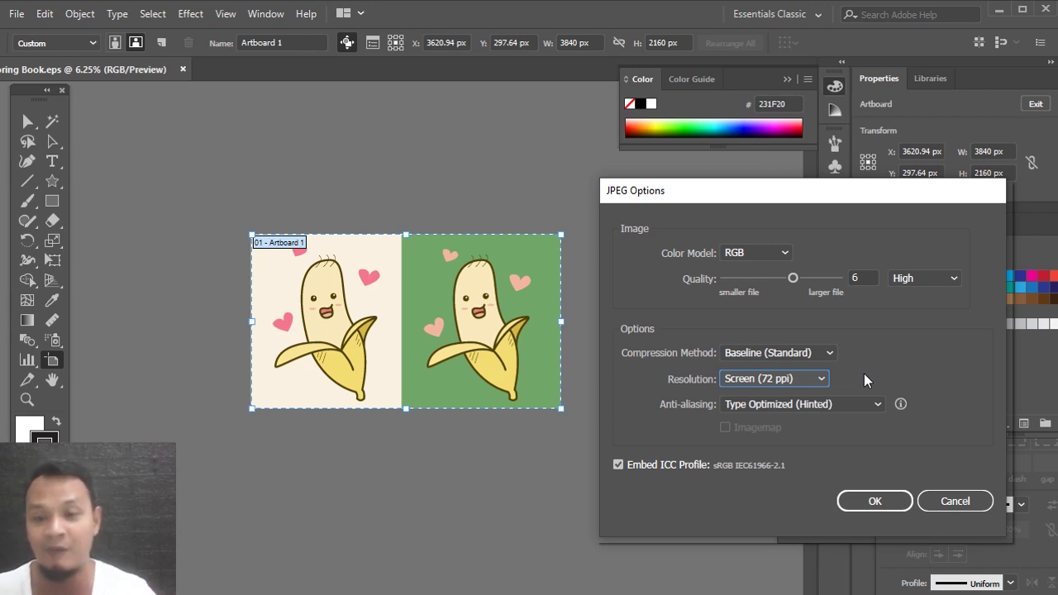
click(900, 502)
Switch to the DEMO 123RF 2022 folder in File Explorer and check the EPS and JPG files against the 123RF vector requirements
key(alt+Tab)
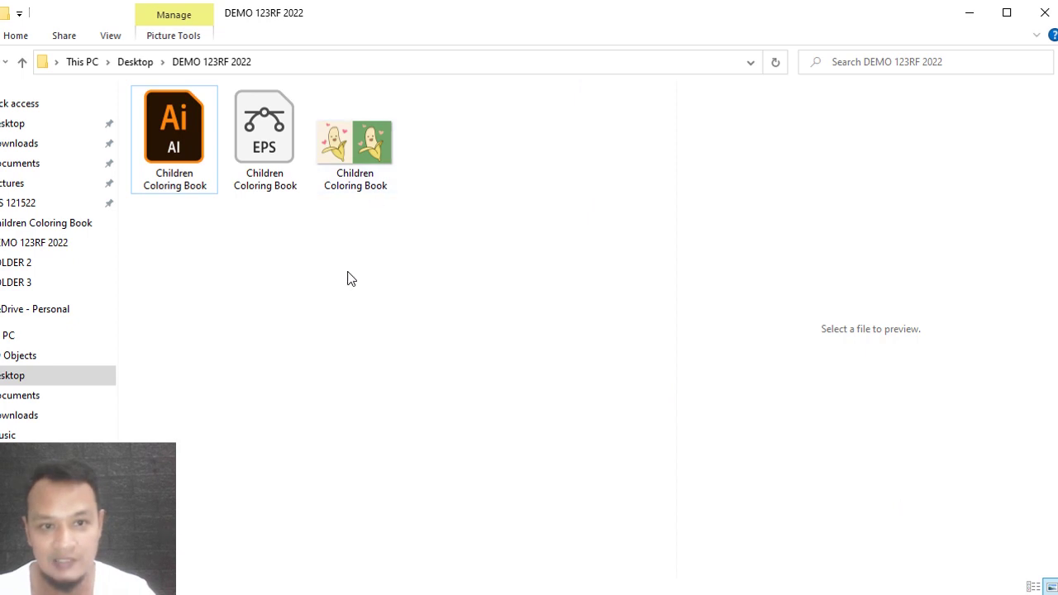
click(273, 150)
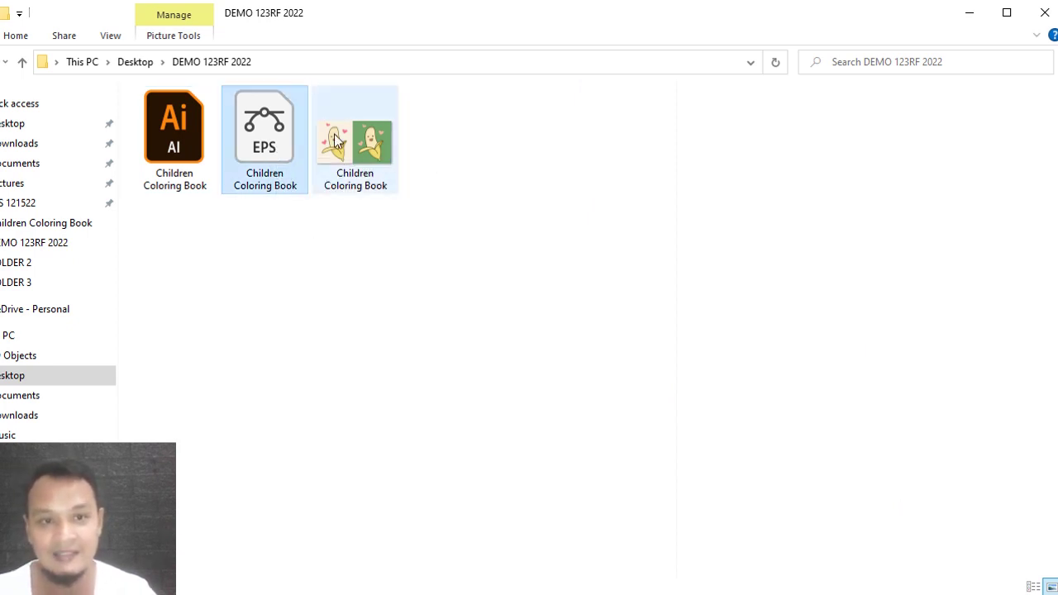
mouse_move(399, 169)
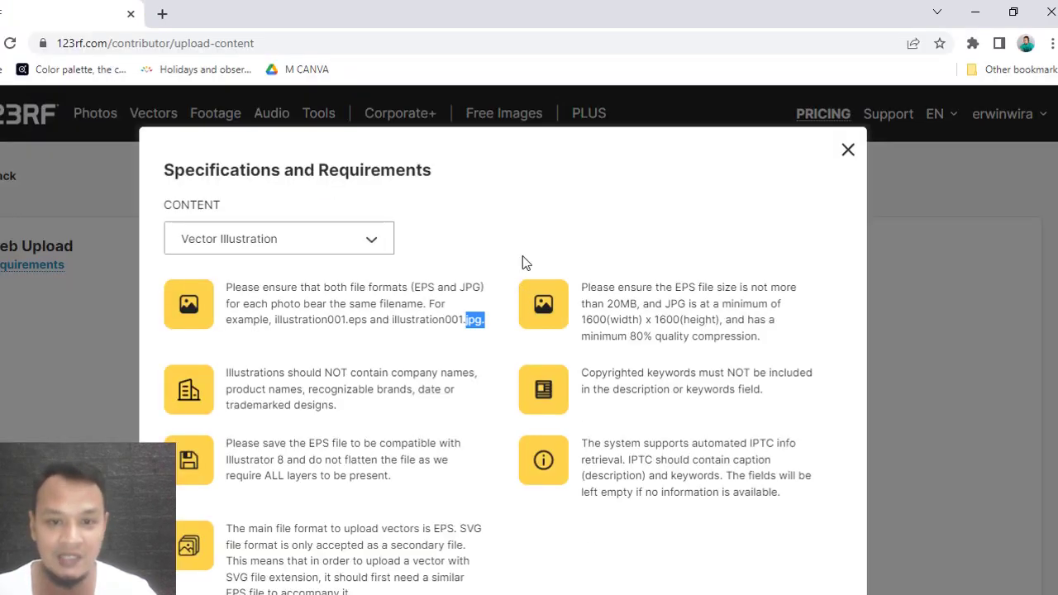
click(518, 475)
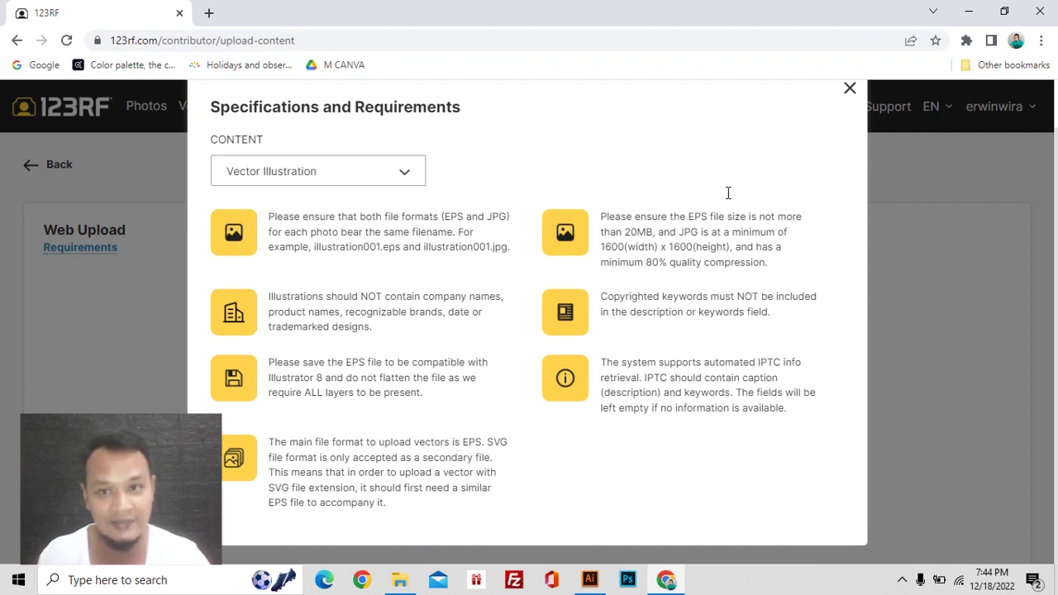
Close the requirements and upload the EPS and JPG versions of Children Coloring Book from the DEMO 123RF 2022 folder
click(849, 89)
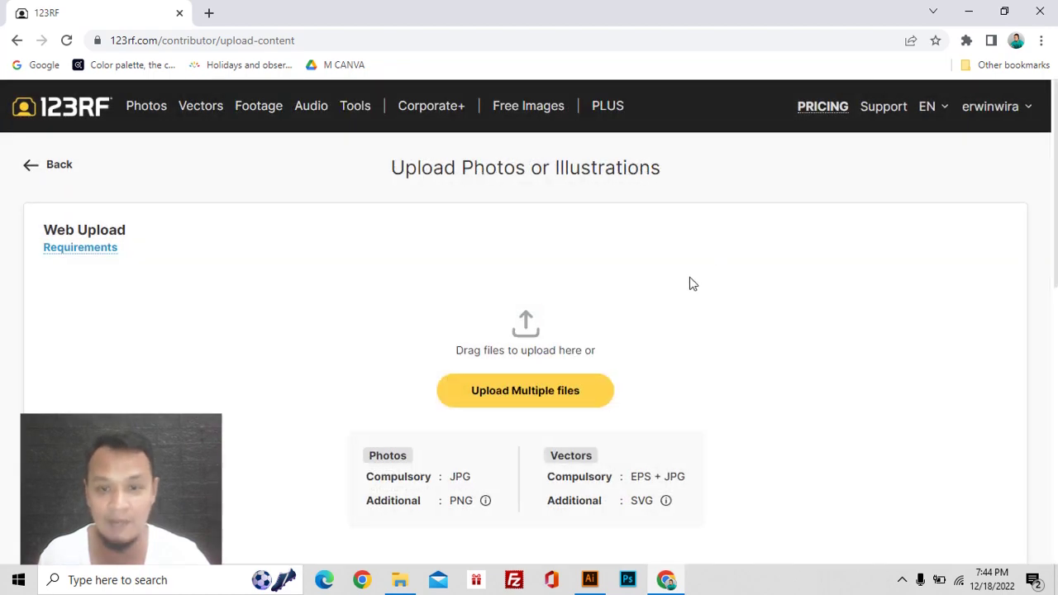
click(552, 397)
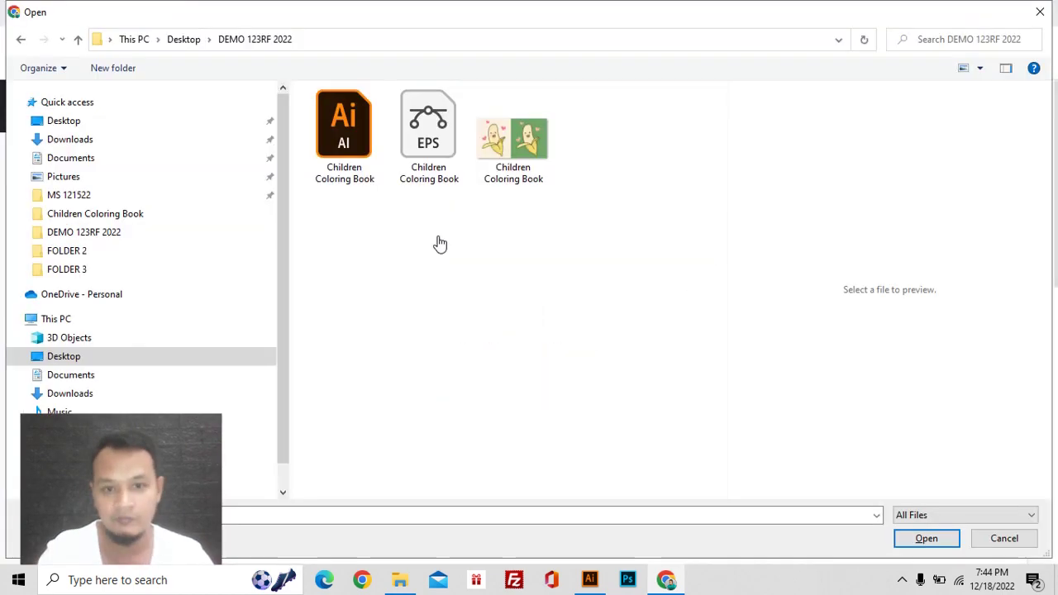
click(423, 146)
ctrl+click(500, 156)
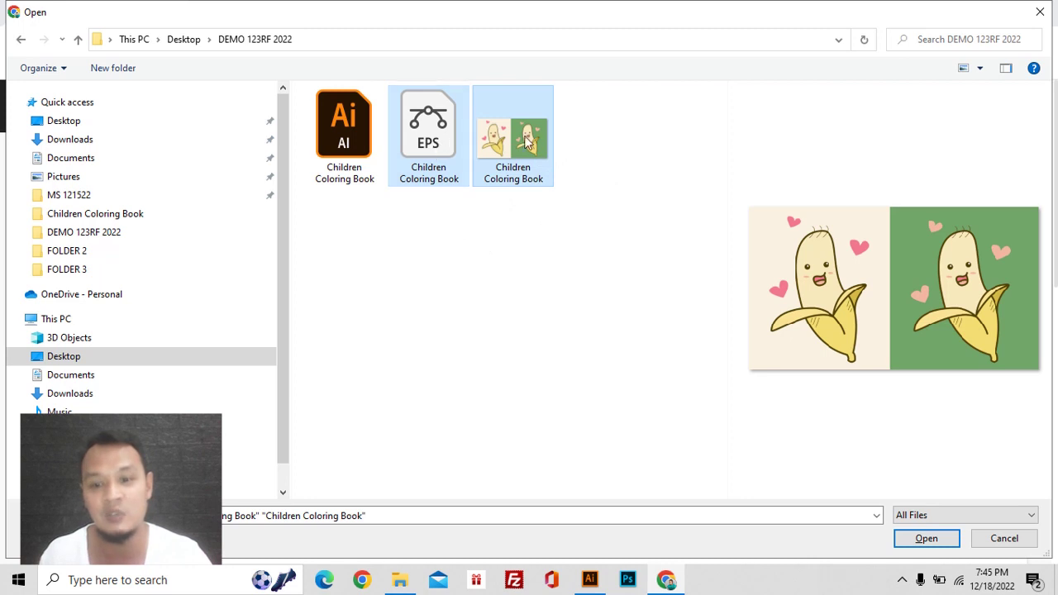
click(925, 542)
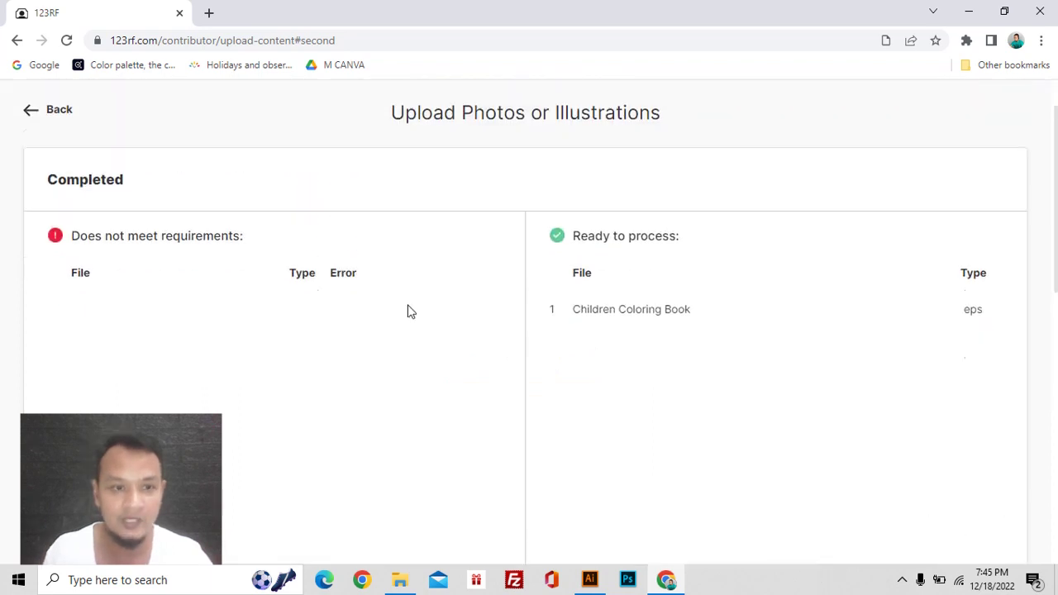
Review the processed upload, accept the media warranty and the indemnity declaration, and agree to proceed
scroll(739, 281, down, 3)
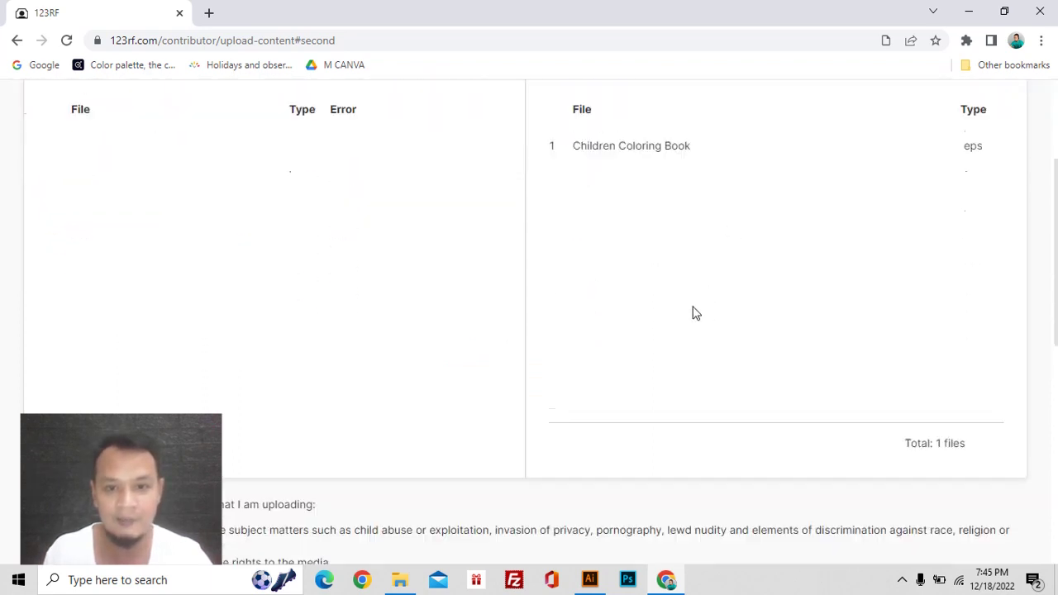
scroll(691, 309, up, 1)
scroll(692, 309, up, 2)
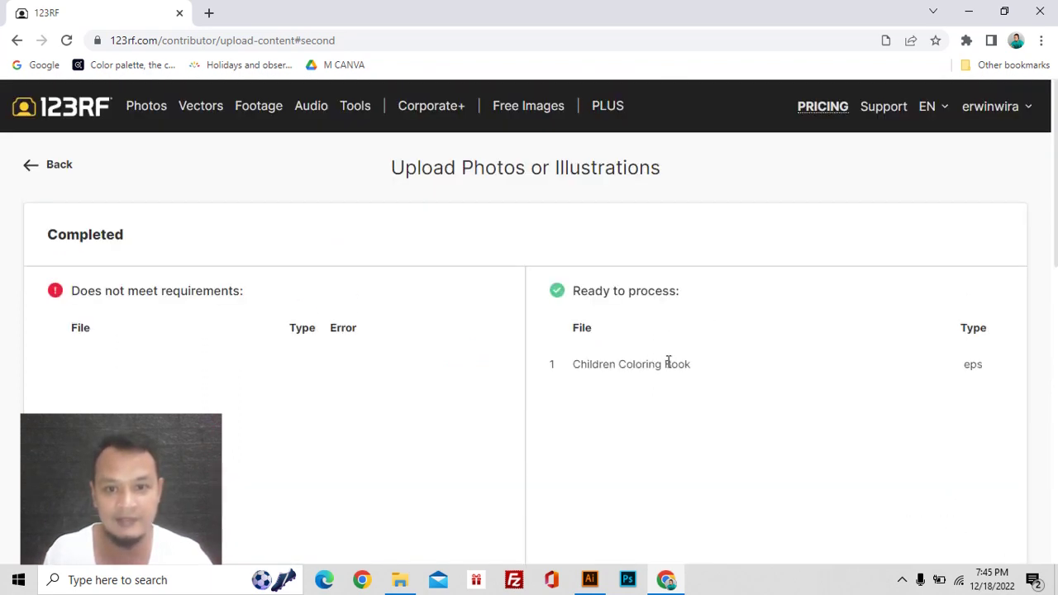
scroll(669, 361, down, 2)
scroll(668, 361, down, 3)
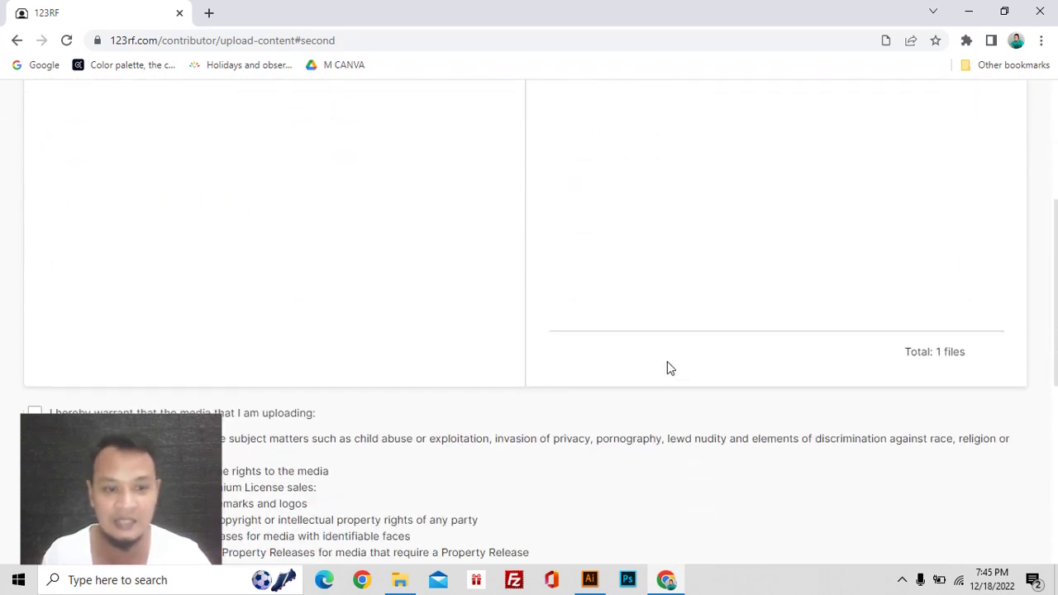
click(34, 339)
scroll(35, 339, down, 2)
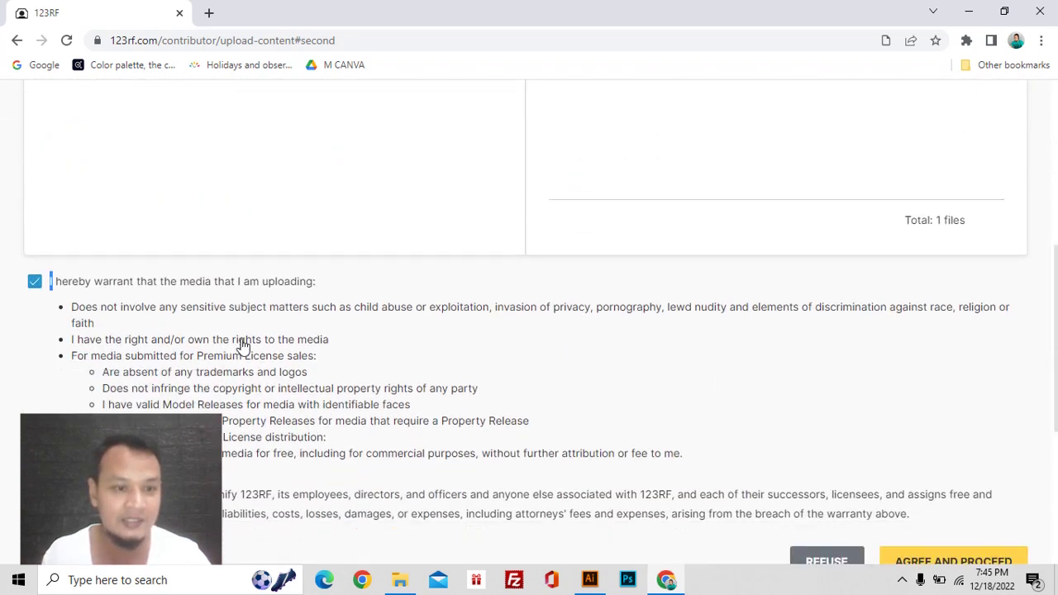
click(233, 385)
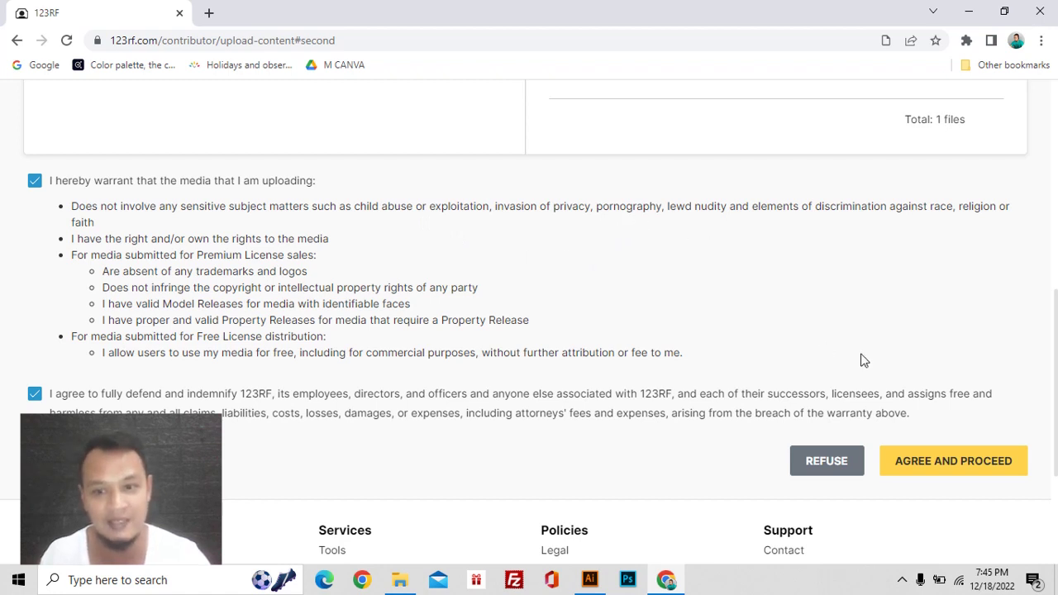
click(953, 469)
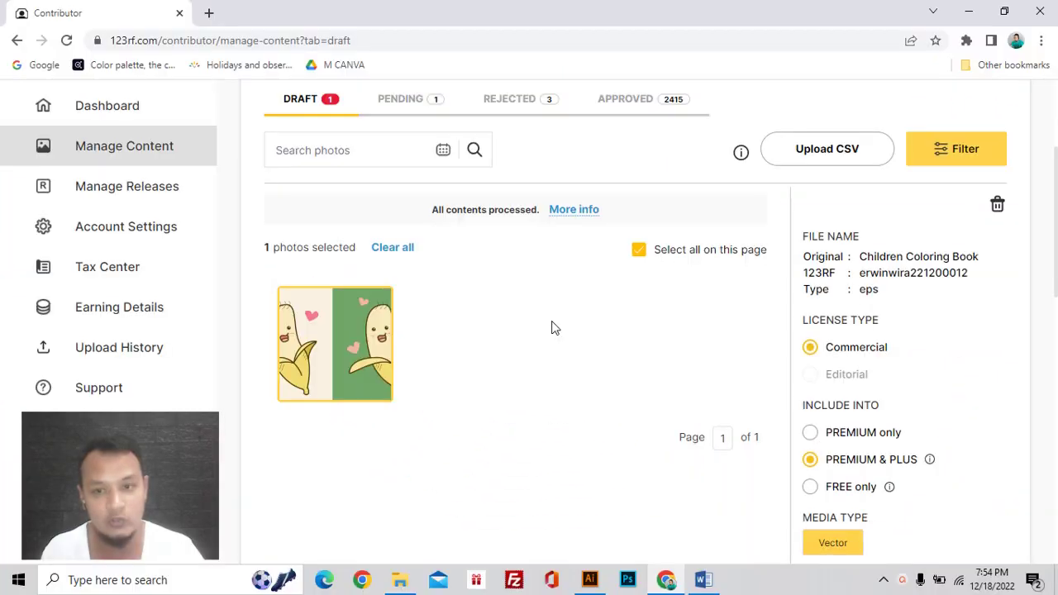
Copy "Illustration Vector Graphic Cartoon Character of Kawaii Doodle Banana, Suitable for Children Coloring Book, etc." from Word into the draft's description
scroll(554, 327, down, 1)
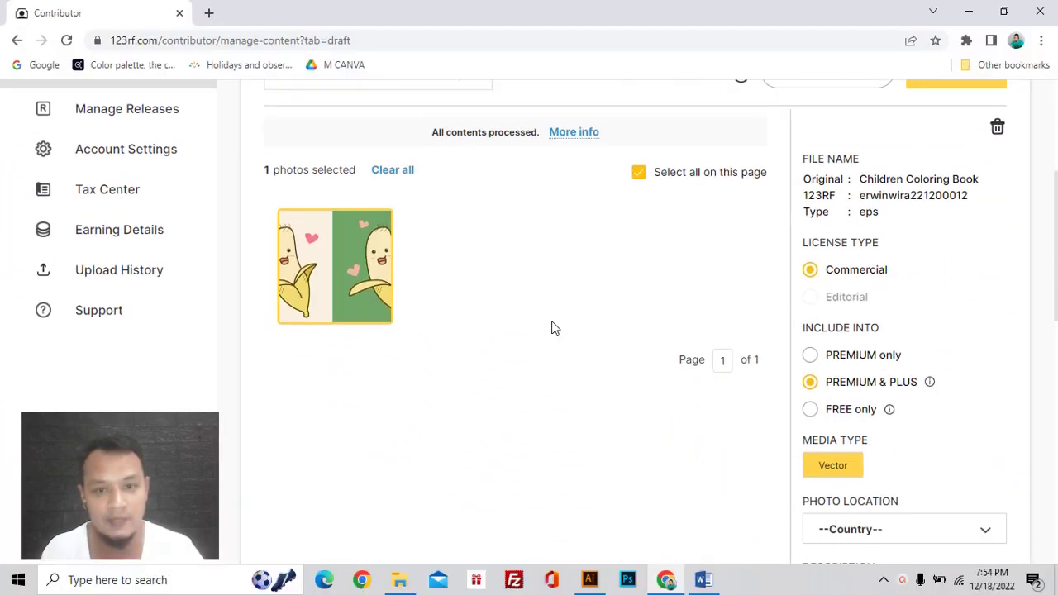
scroll(921, 335, down, 1)
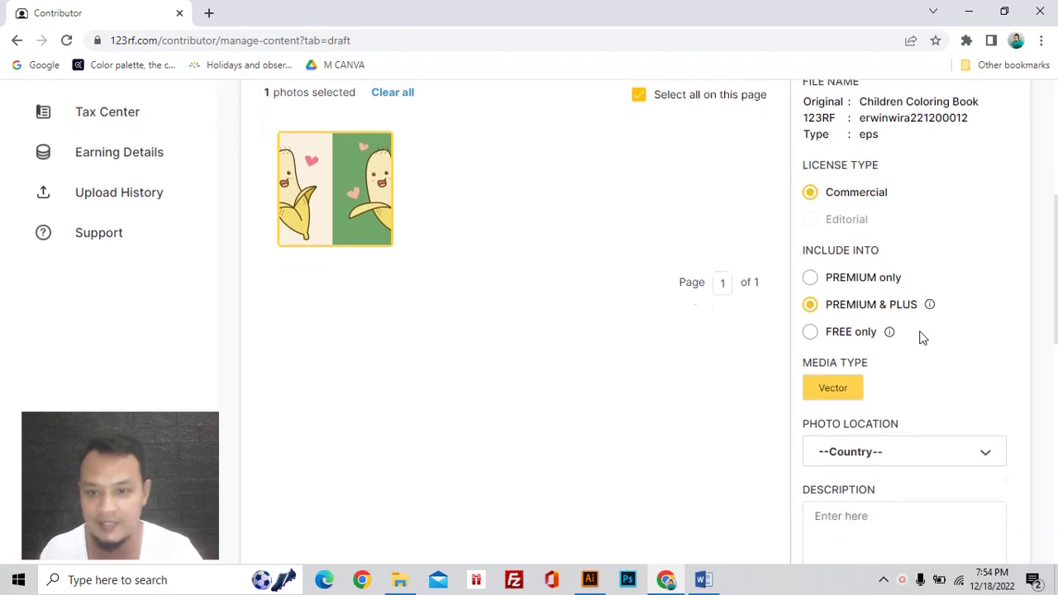
scroll(921, 334, up, 2)
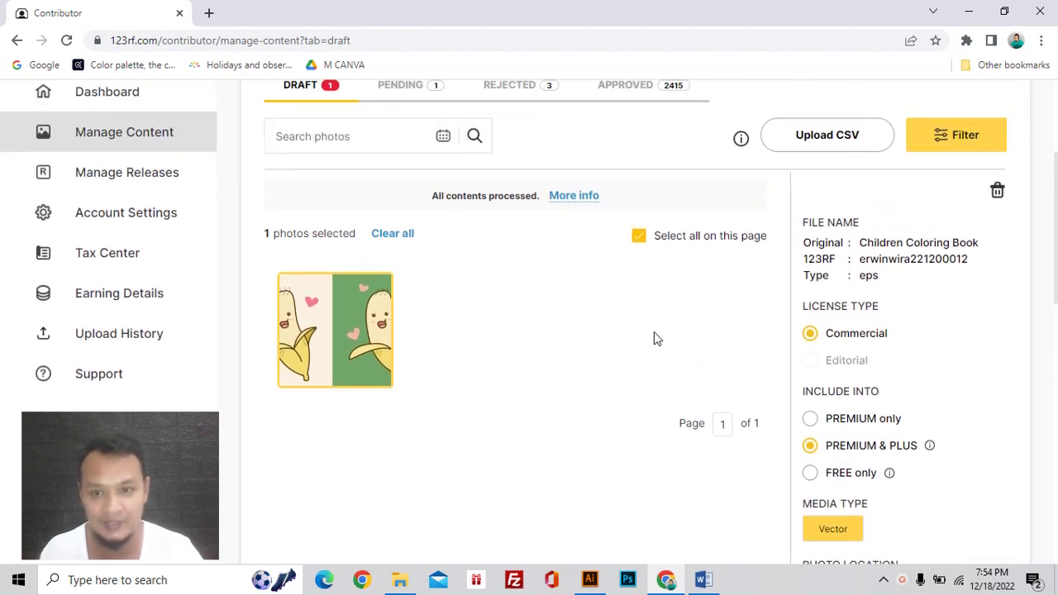
scroll(653, 338, down, 5)
scroll(684, 338, up, 2)
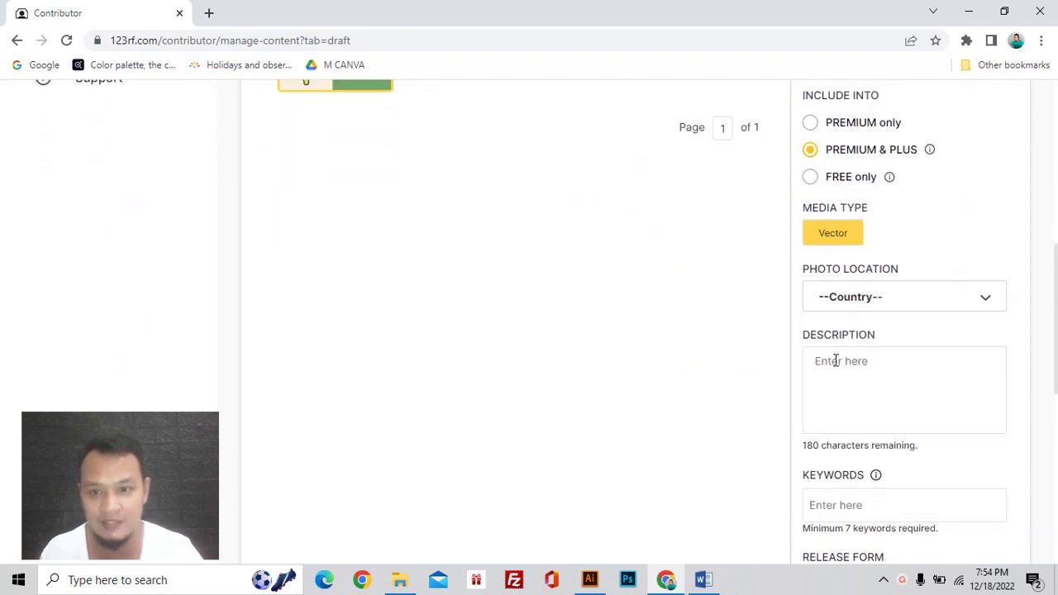
key(alt+Tab)
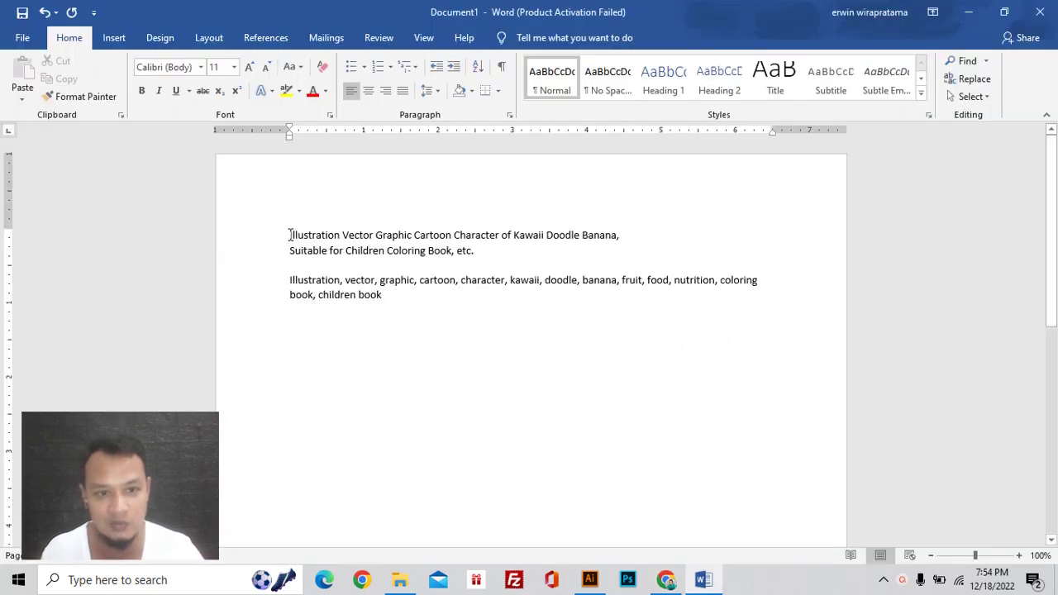
drag(290, 235, 521, 267)
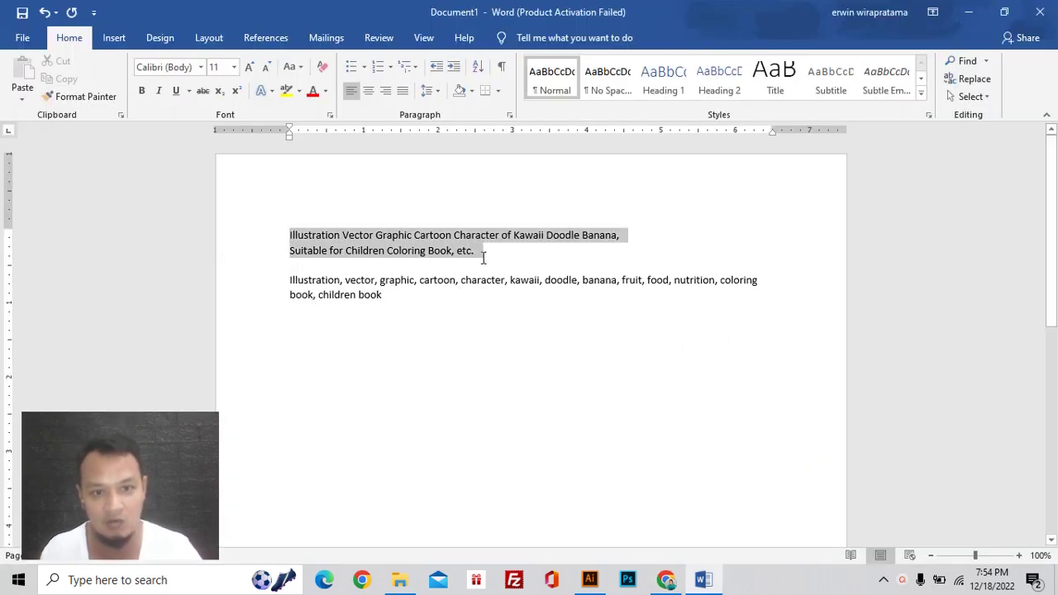
key(ctrl+c)
key(alt+Tab)
click(849, 386)
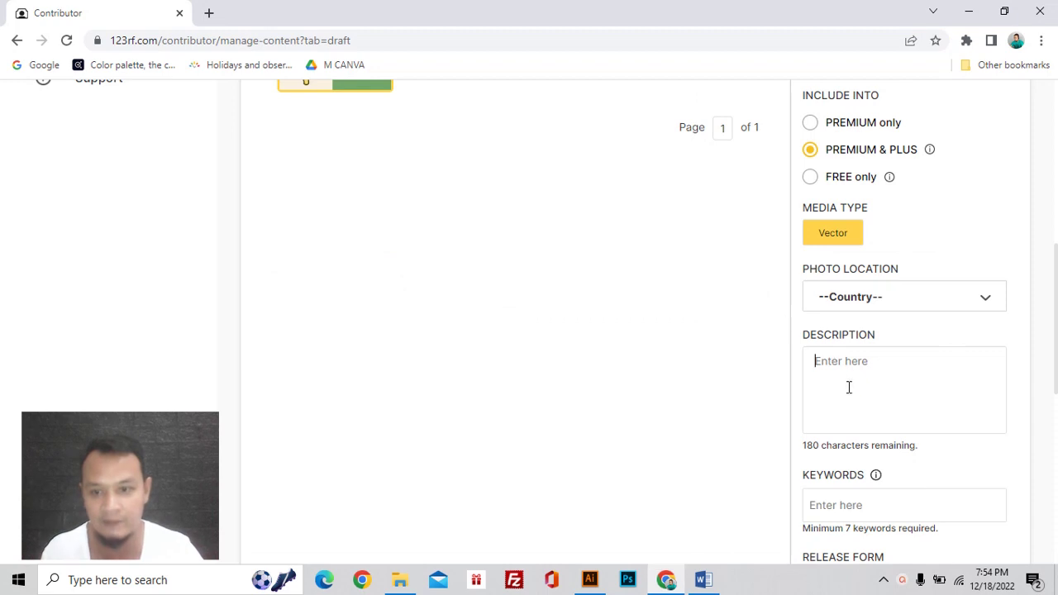
key(ctrl+v)
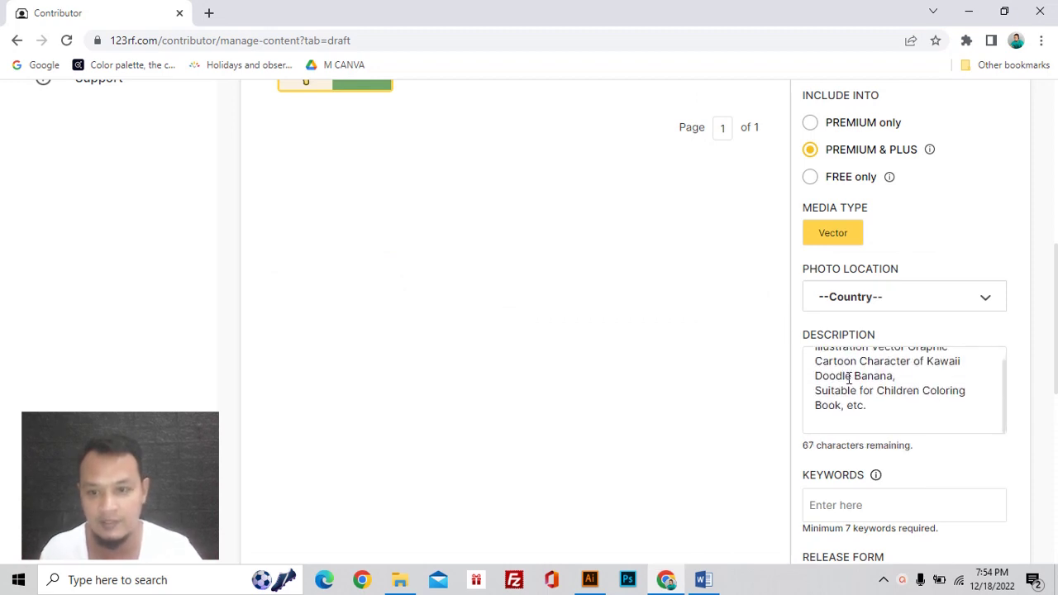
Copy the keywords "Illustration, vector, graphic, cartoon, character, kawaii, doodle, banana, fruit, food, nutrition, coloring book, children book" from Word into the draft's keywords
scroll(860, 465, down, 1)
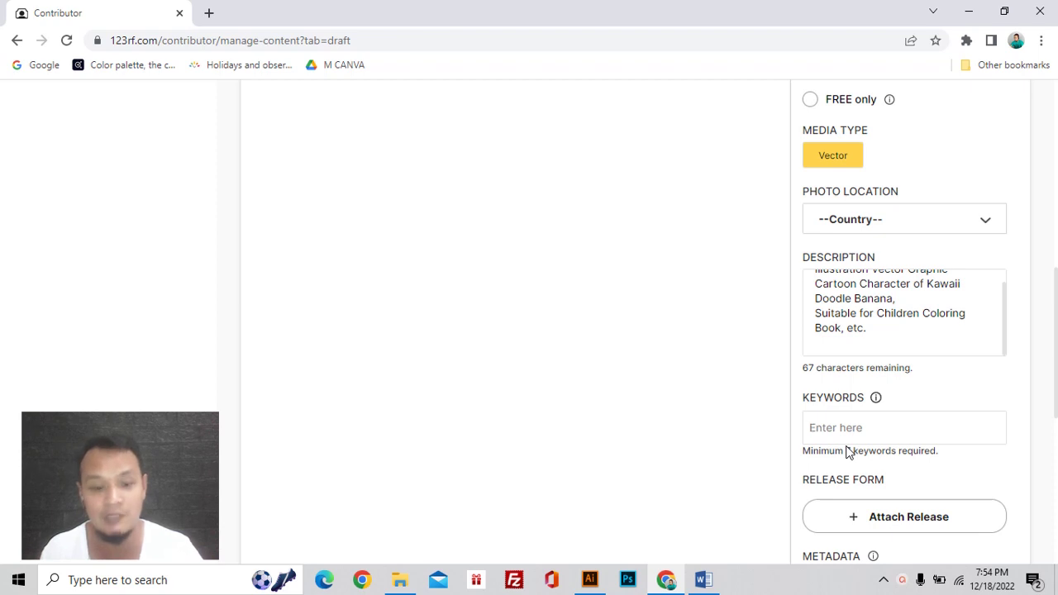
key(alt+Tab)
drag(284, 282, 385, 305)
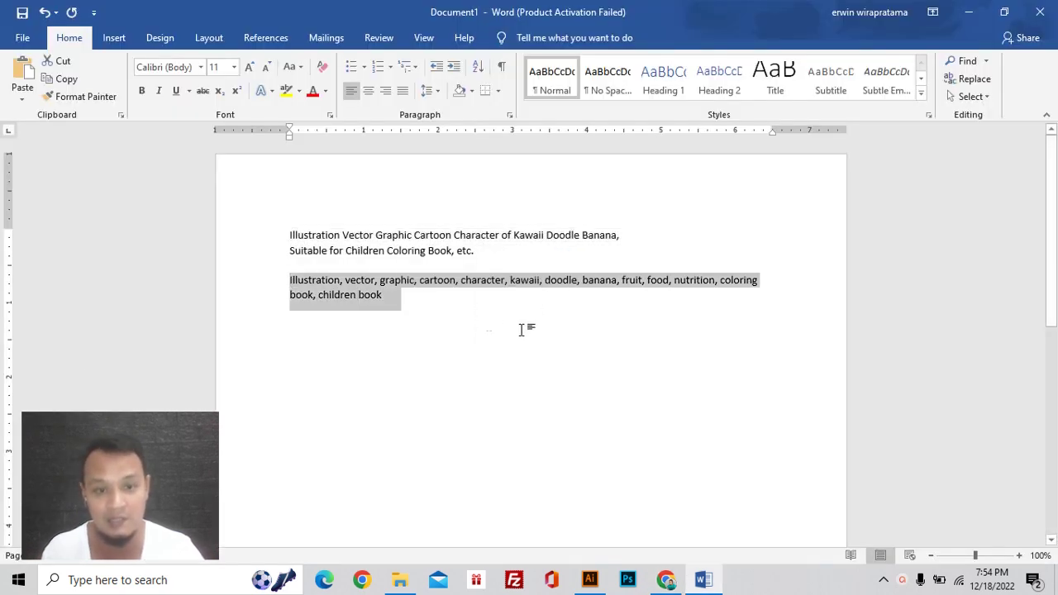
key(alt+Tab)
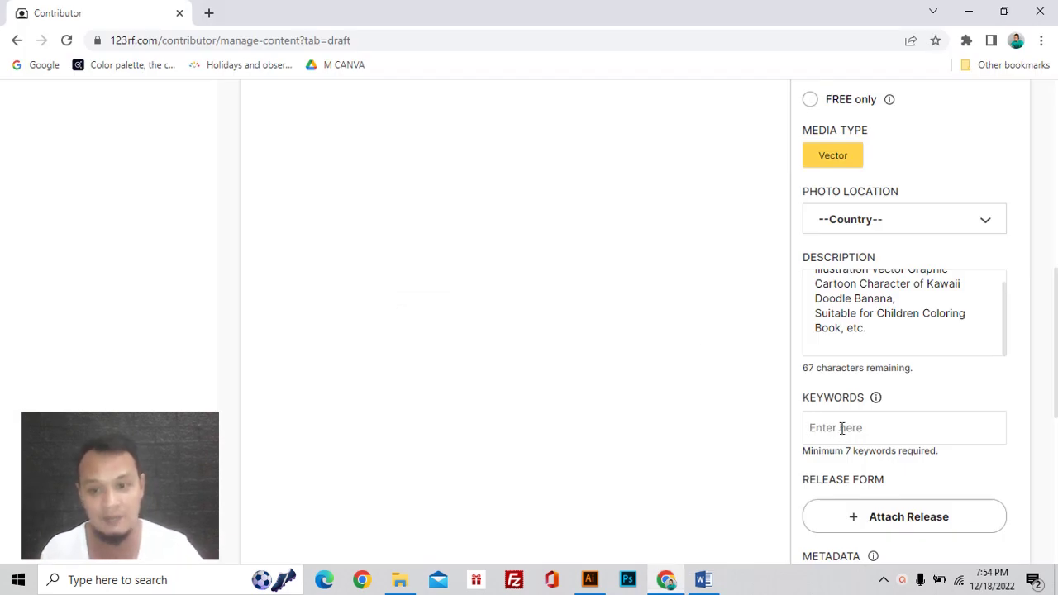
click(842, 428)
key(ctrl+v)
scroll(889, 438, down, 2)
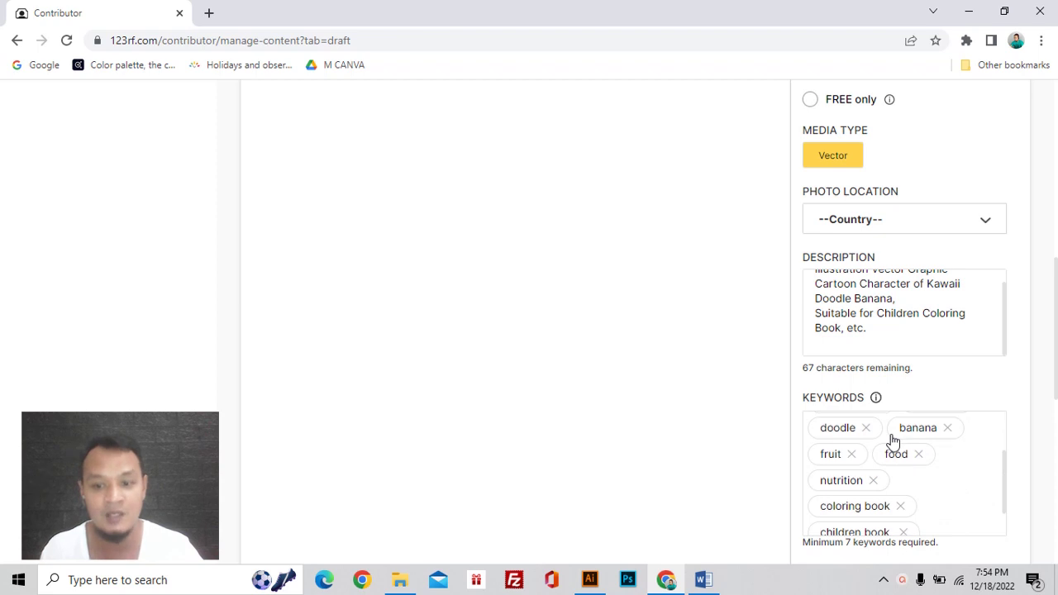
scroll(891, 434, down, 2)
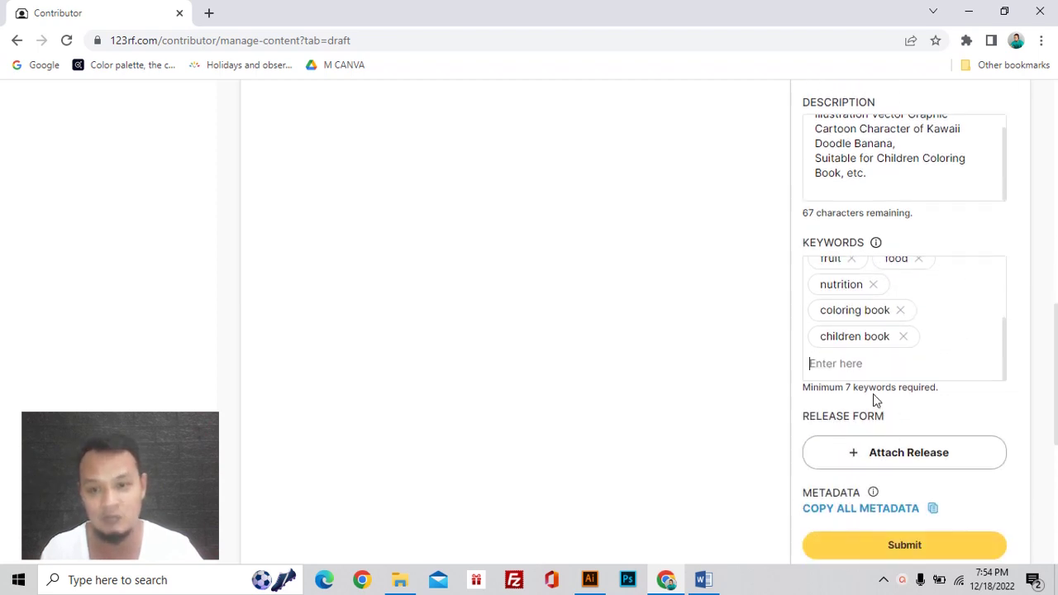
Review the Children Coloring Book draft's file details, license, inclusion, media type, location, description and keywords down to the release form and submission options
scroll(838, 354, up, 3)
scroll(864, 361, up, 2)
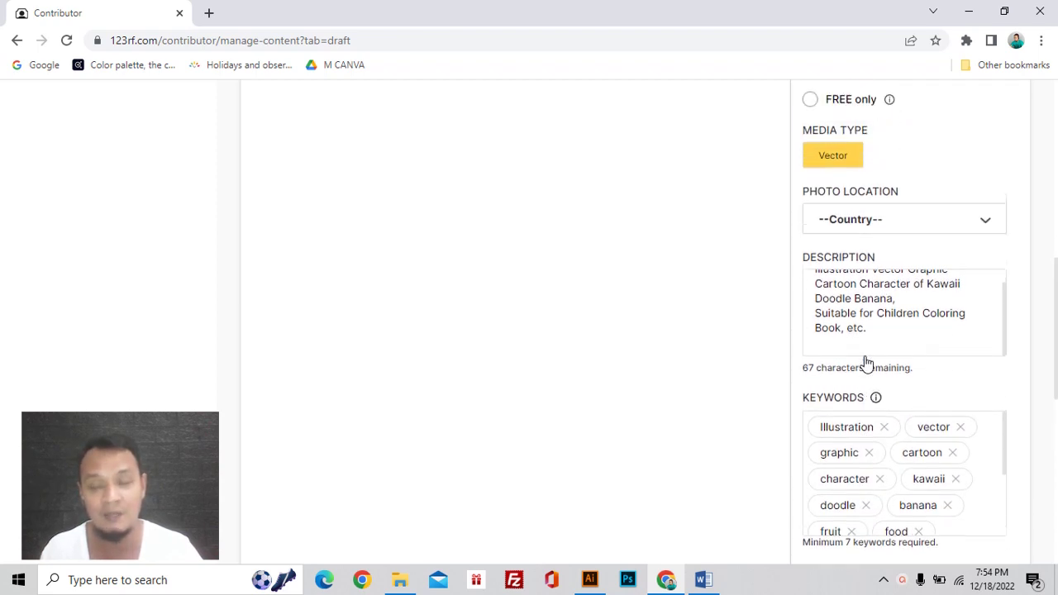
scroll(864, 361, up, 3)
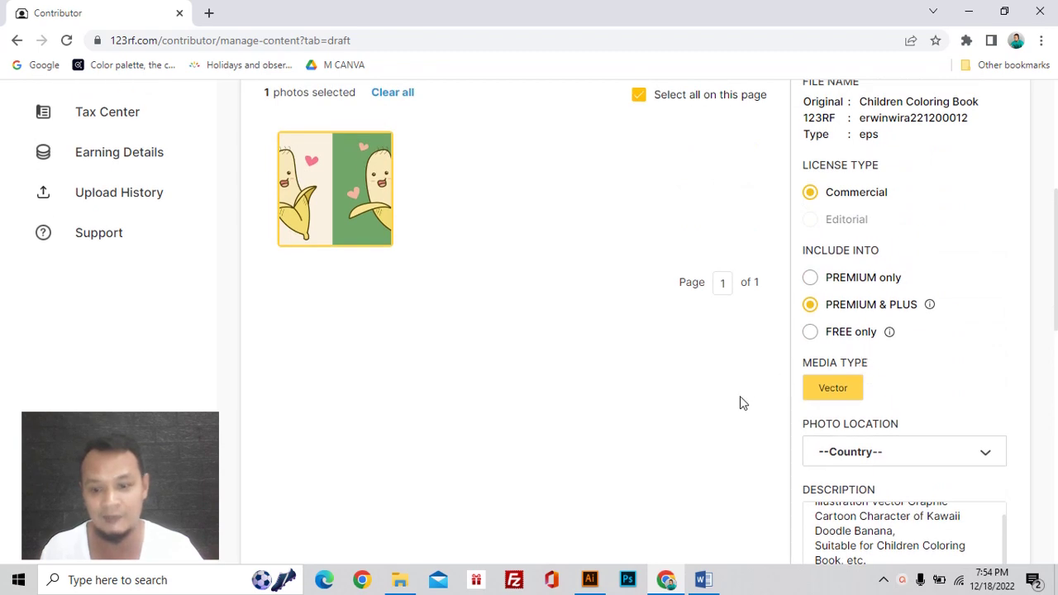
scroll(740, 402, up, 3)
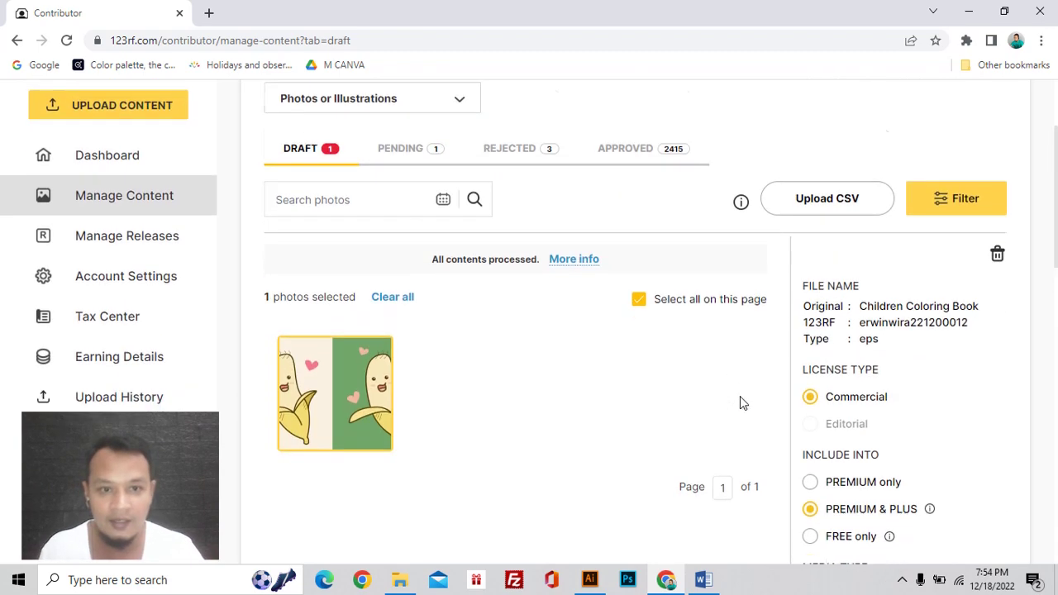
scroll(572, 405, down, 2)
scroll(570, 406, up, 1)
scroll(727, 392, down, 2)
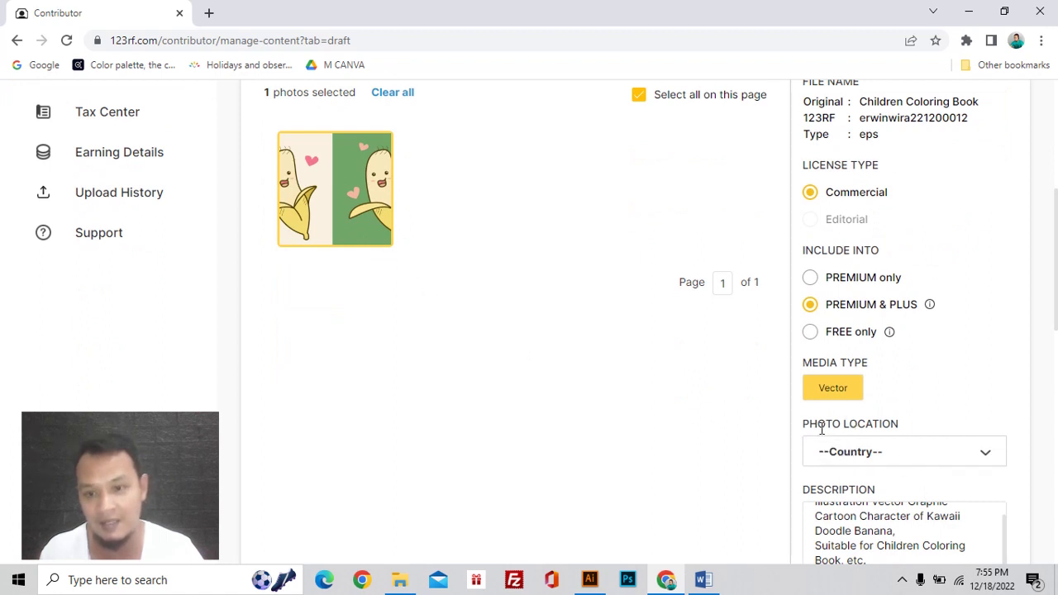
scroll(912, 432, down, 1)
scroll(916, 441, up, 1)
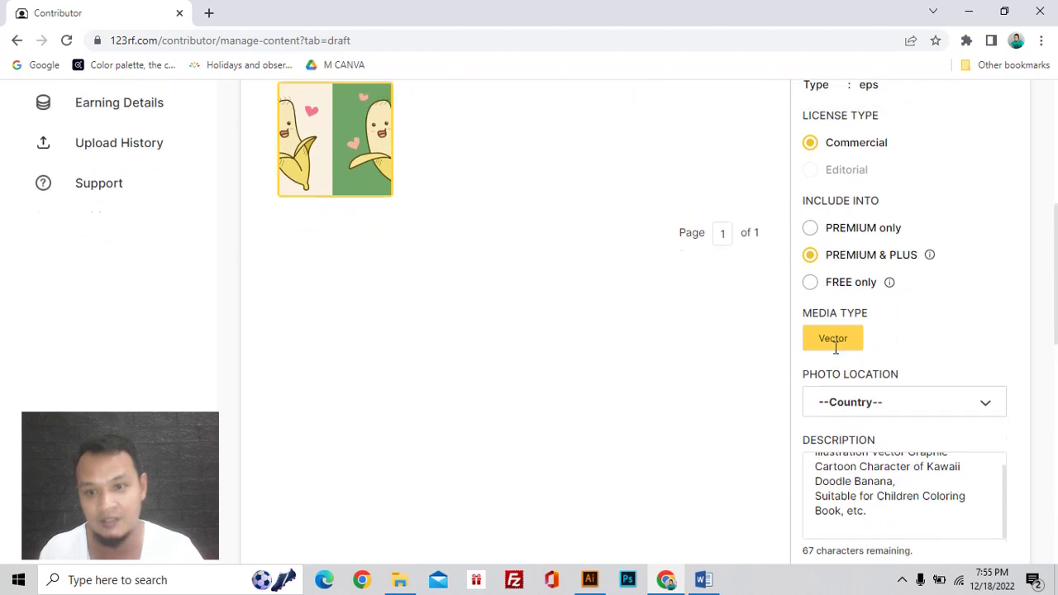
scroll(844, 400, down, 7)
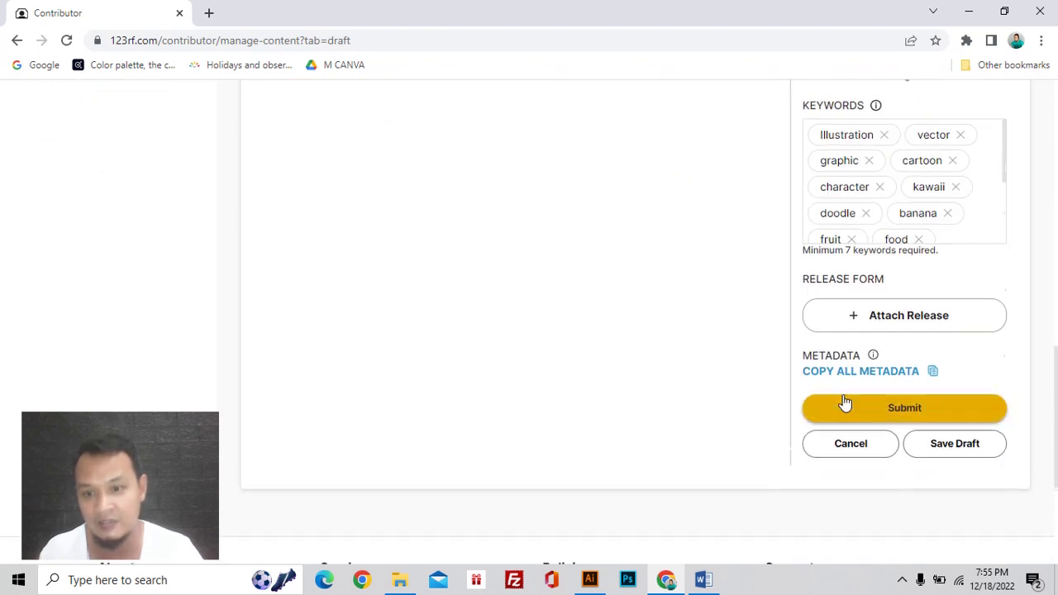
scroll(843, 395, up, 5)
scroll(845, 400, up, 3)
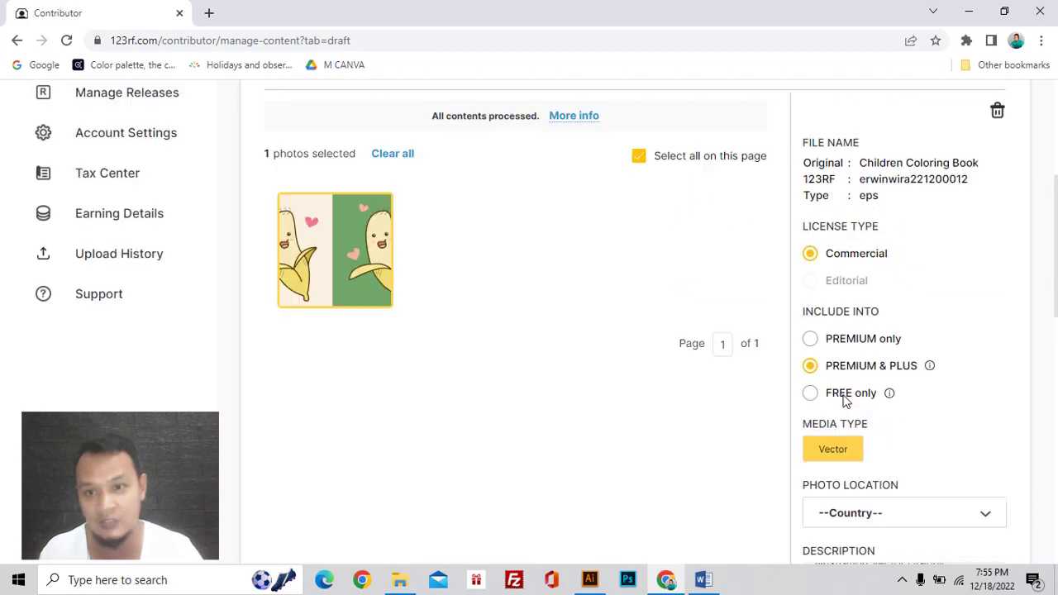
scroll(892, 306, down, 1)
scroll(899, 315, down, 6)
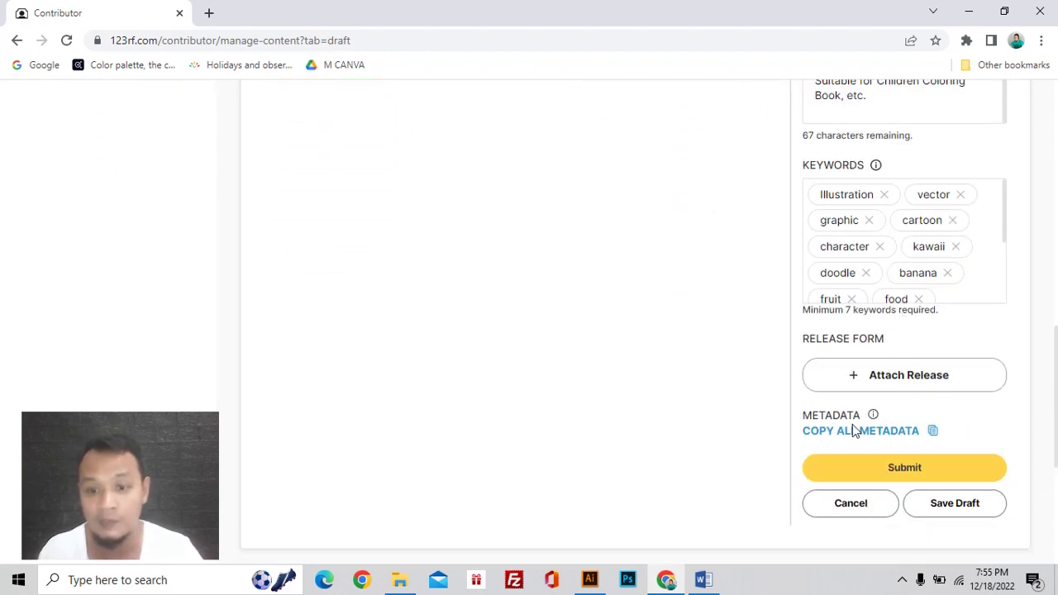
scroll(852, 424, up, 8)
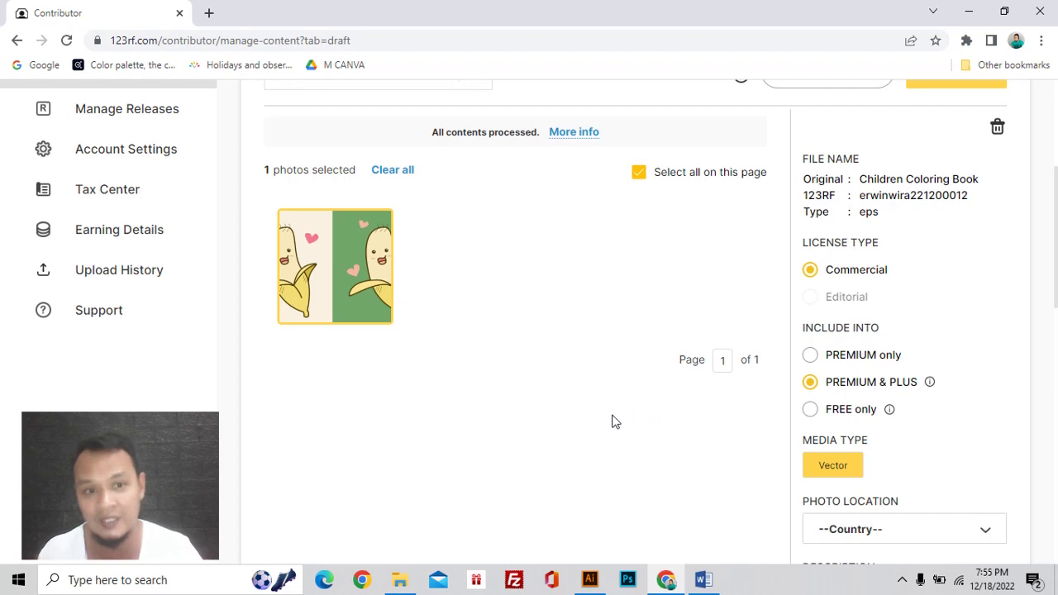
scroll(612, 422, up, 1)
scroll(612, 421, down, 7)
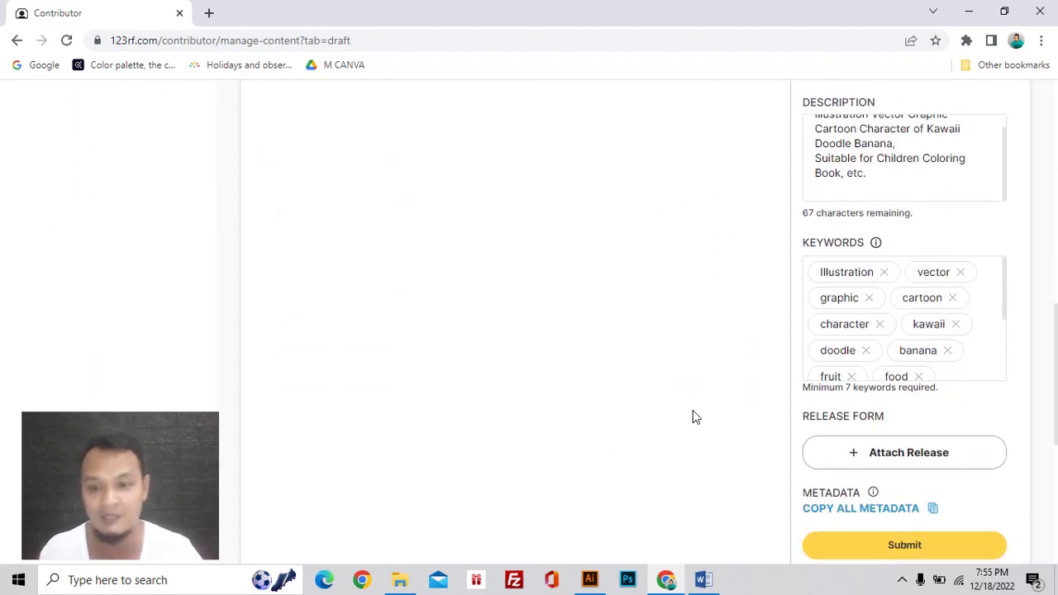
scroll(786, 401, down, 1)
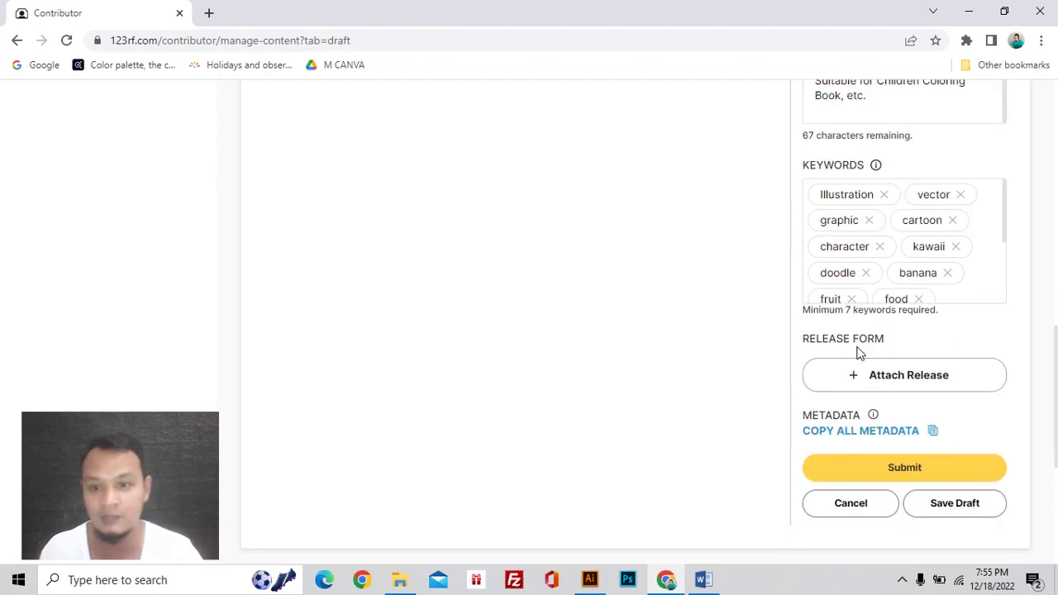
Check the draft's full keyword list and description against the banana illustration thumbnail
scroll(859, 353, up, 1)
scroll(845, 318, down, 2)
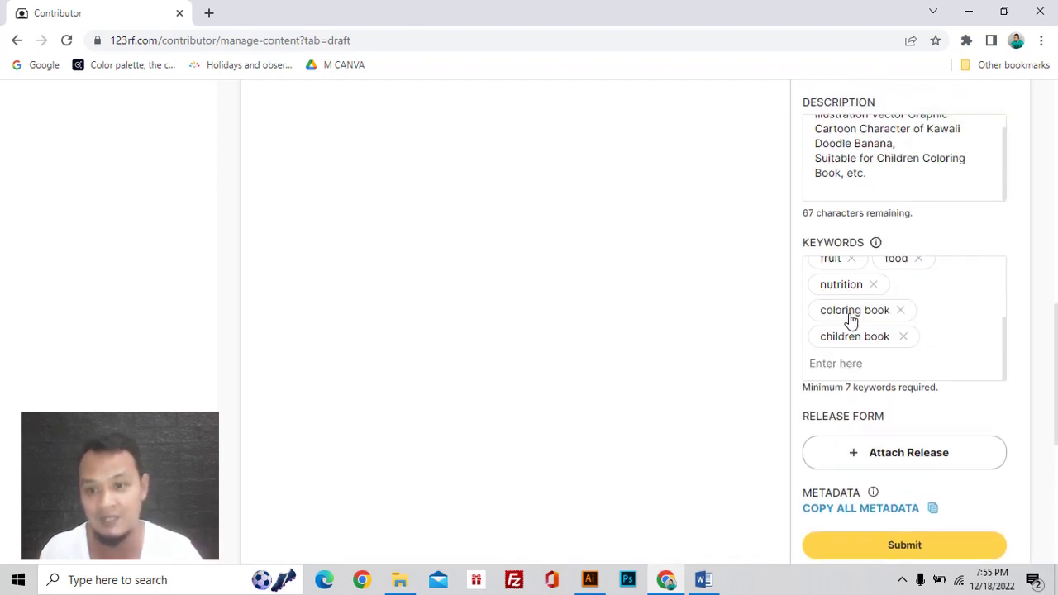
scroll(844, 318, up, 1)
scroll(636, 320, up, 4)
scroll(637, 320, up, 2)
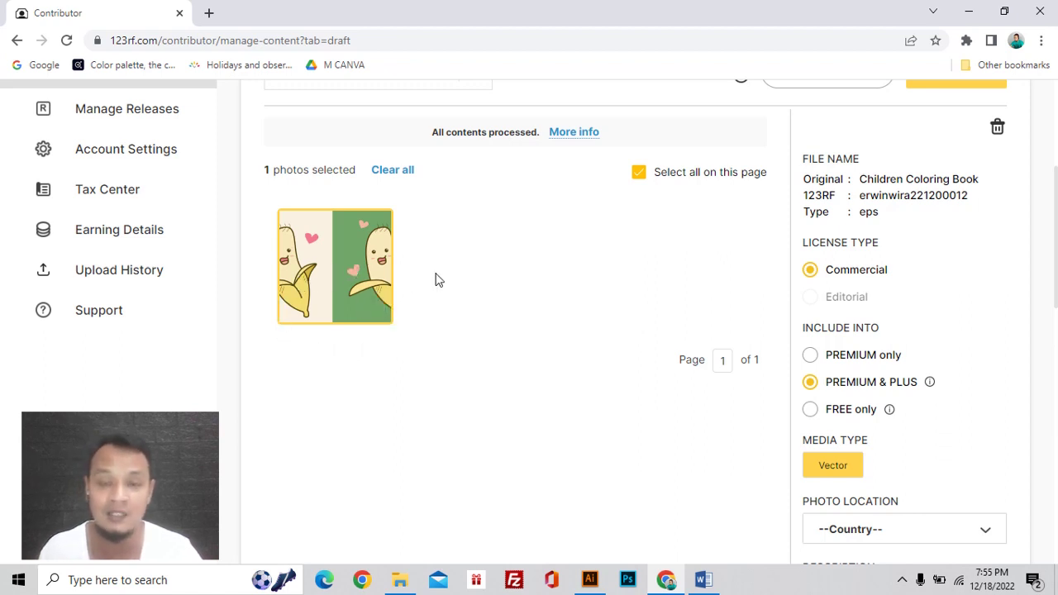
scroll(463, 299, up, 1)
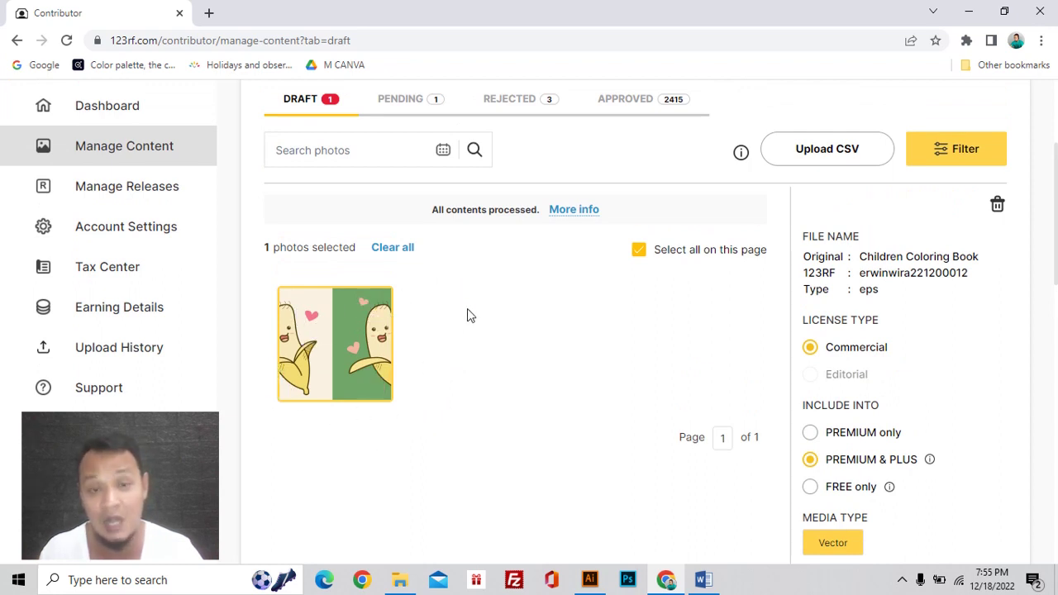
scroll(464, 347, down, 1)
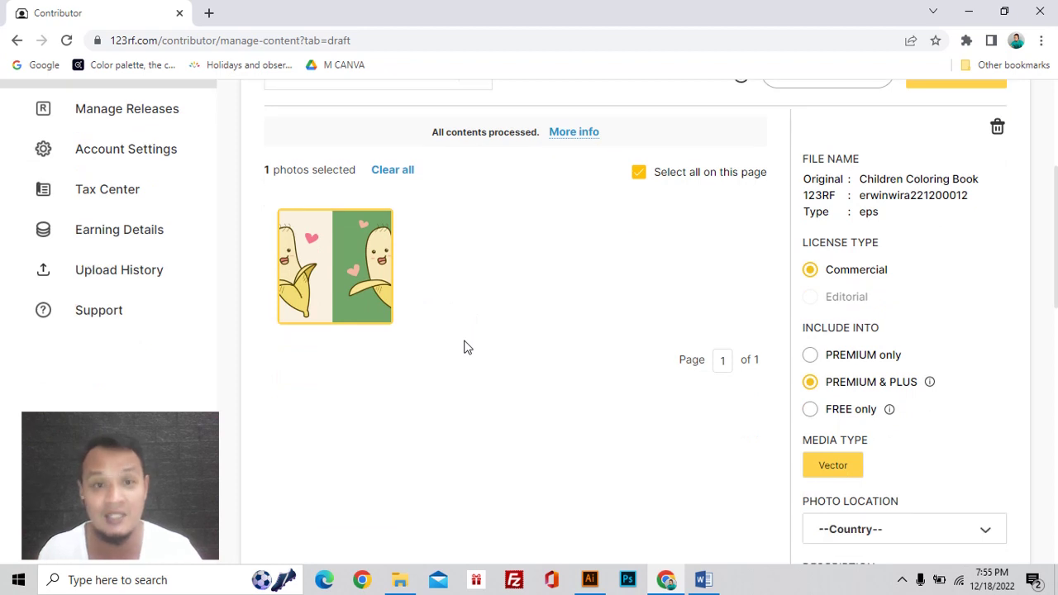
scroll(546, 342, down, 7)
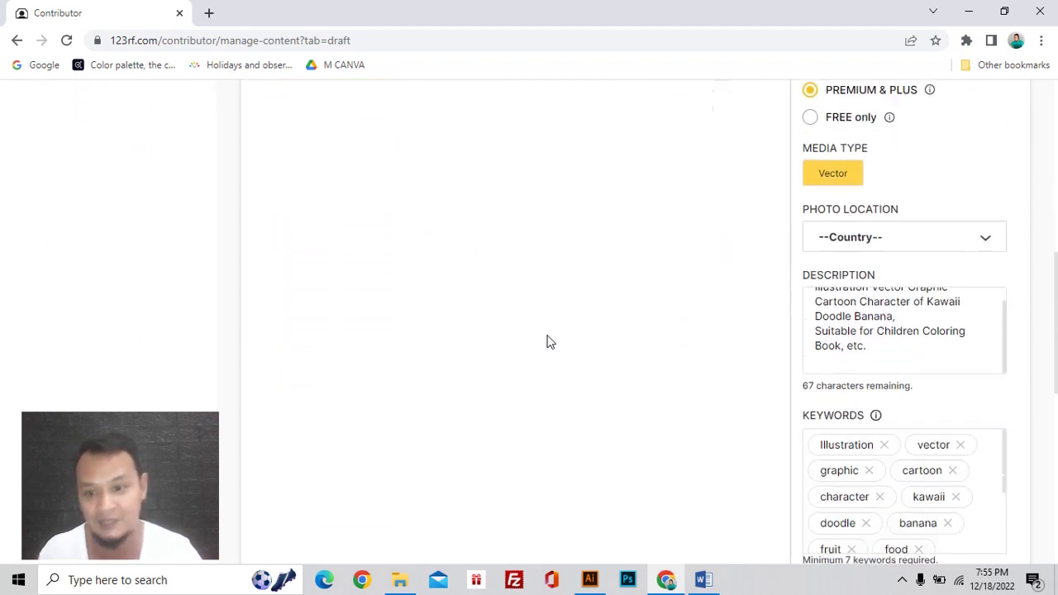
scroll(840, 342, down, 2)
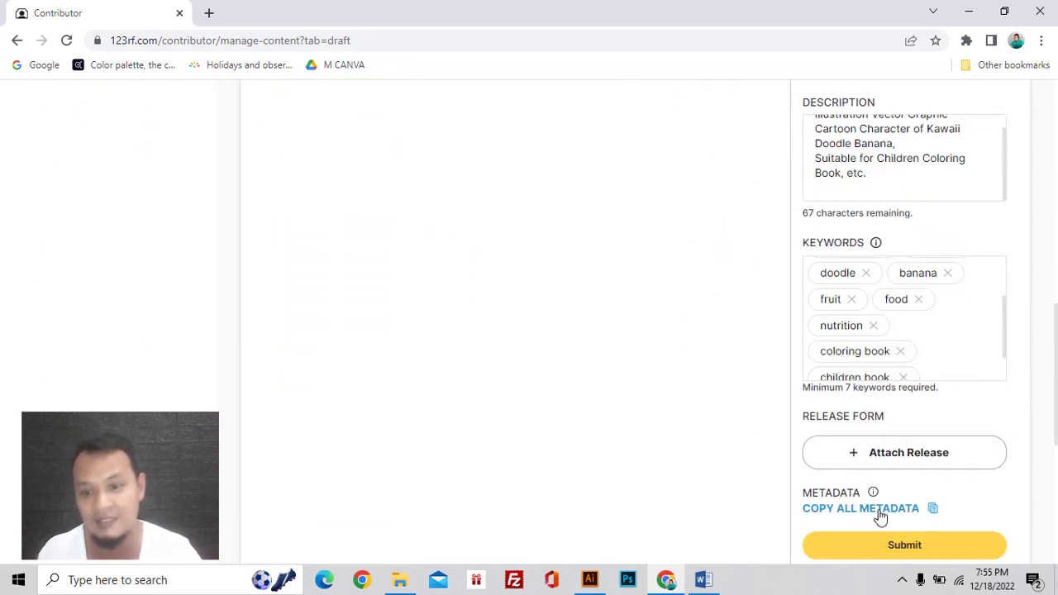
scroll(578, 355, up, 7)
scroll(537, 357, up, 1)
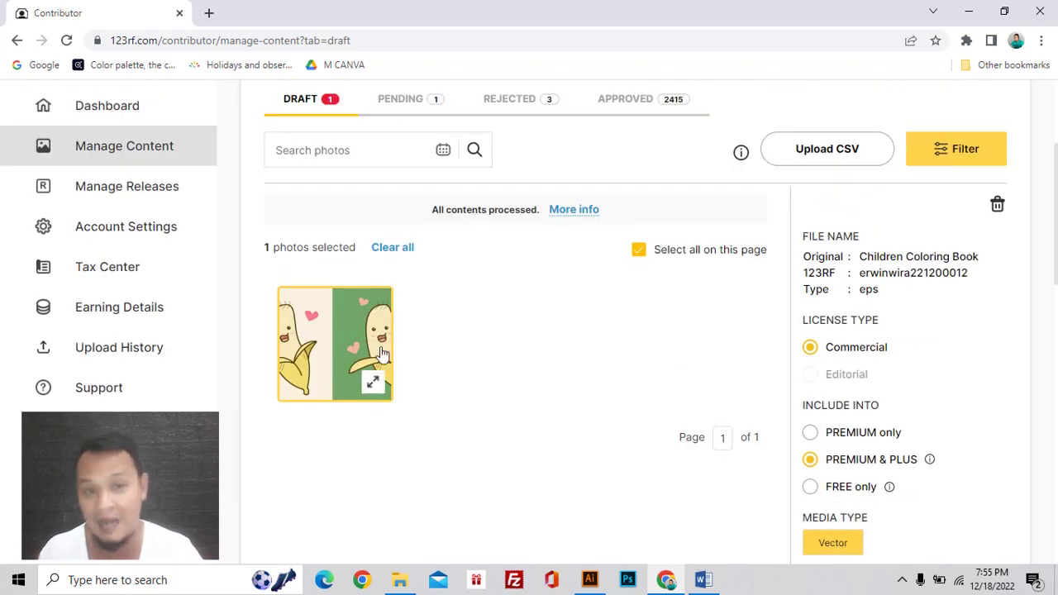
scroll(644, 372, down, 1)
scroll(744, 396, down, 3)
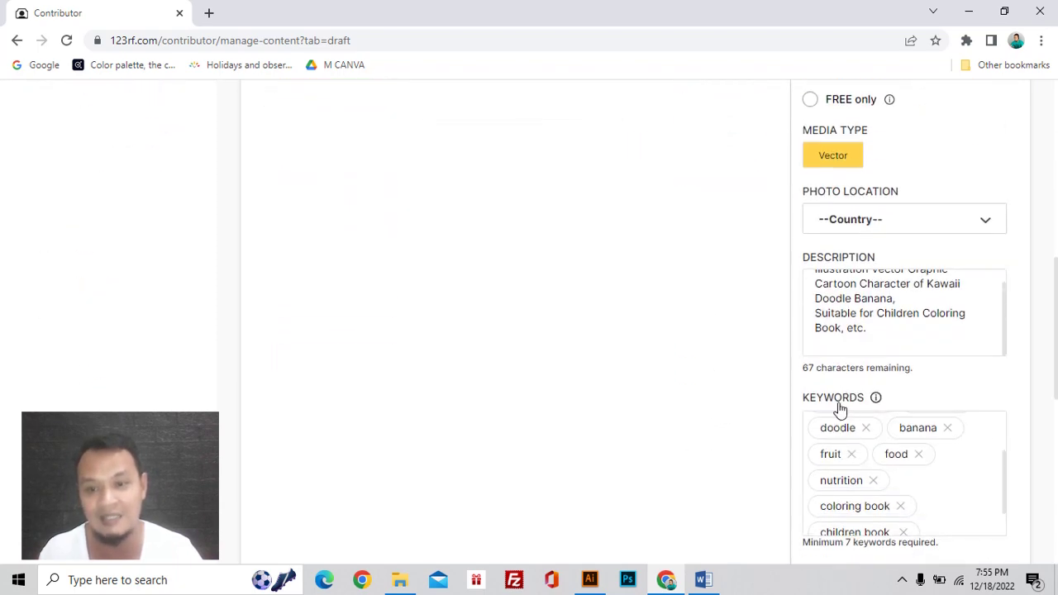
scroll(851, 330, up, 1)
scroll(851, 330, up, 3)
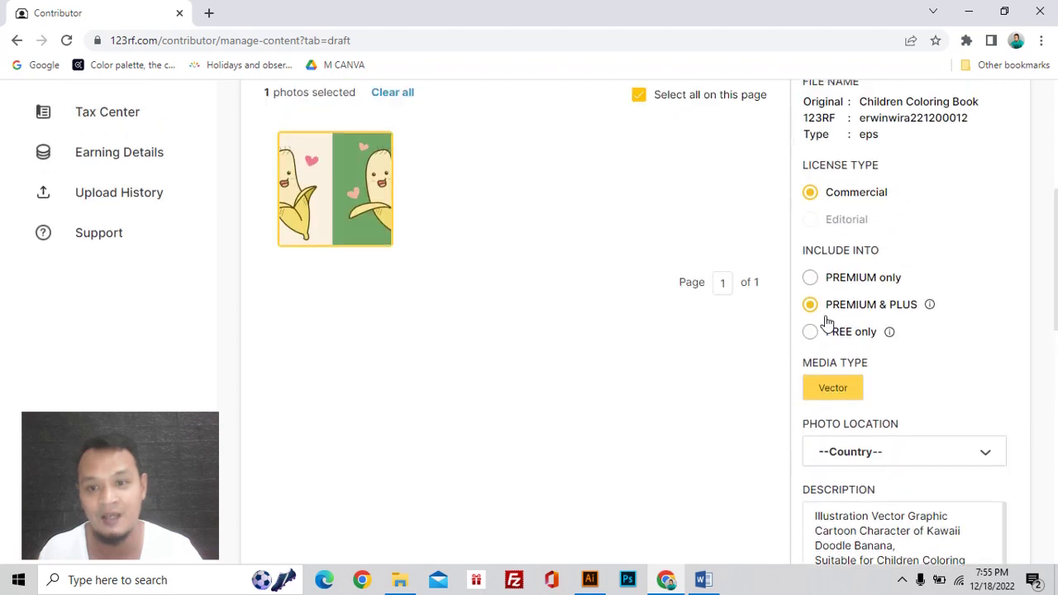
scroll(859, 347, down, 3)
scroll(859, 364, up, 1)
scroll(851, 331, up, 3)
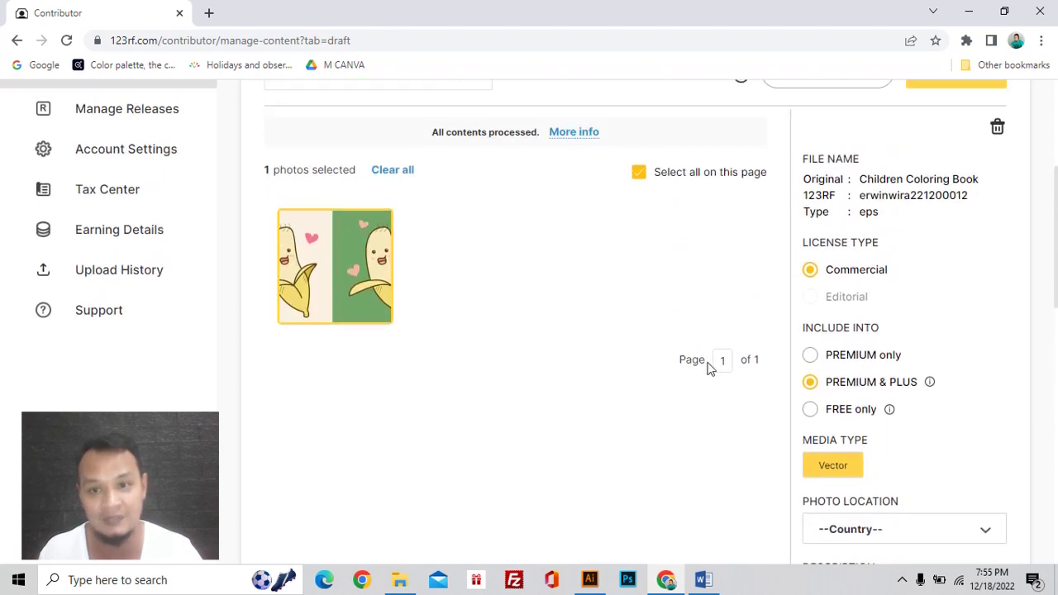
Examine the draft's license type and the PREMIUM only, PREMIUM & PLUS and FREE only inclusion options
scroll(755, 377, down, 1)
scroll(755, 376, up, 1)
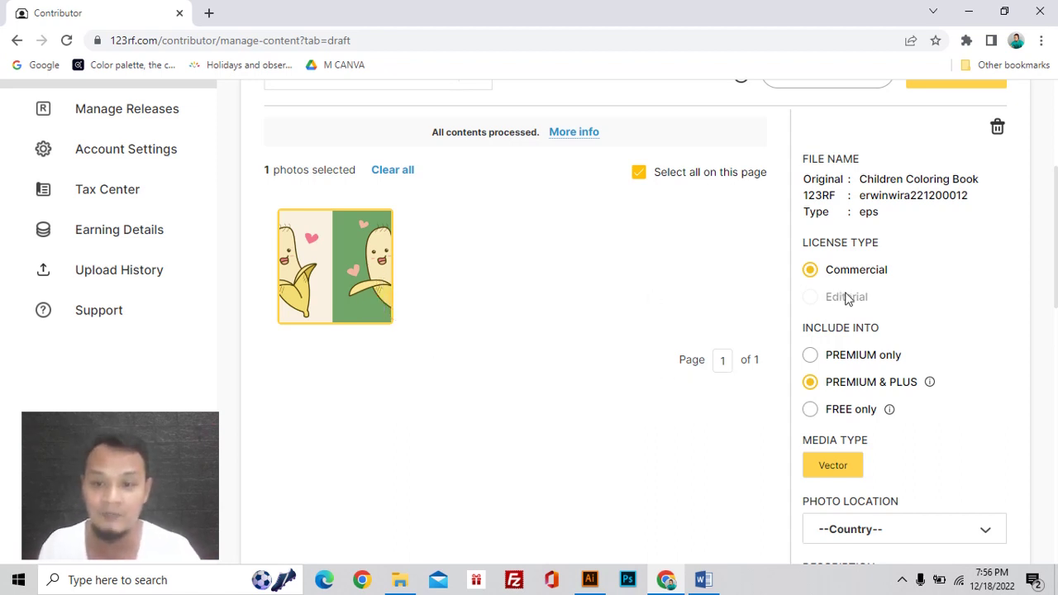
scroll(735, 300, up, 1)
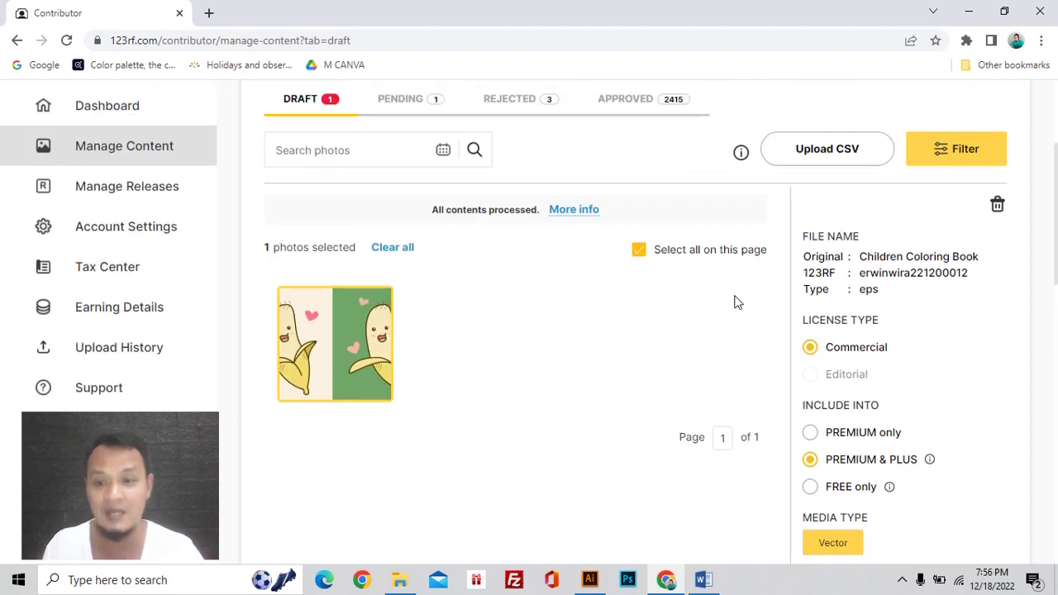
scroll(734, 300, down, 1)
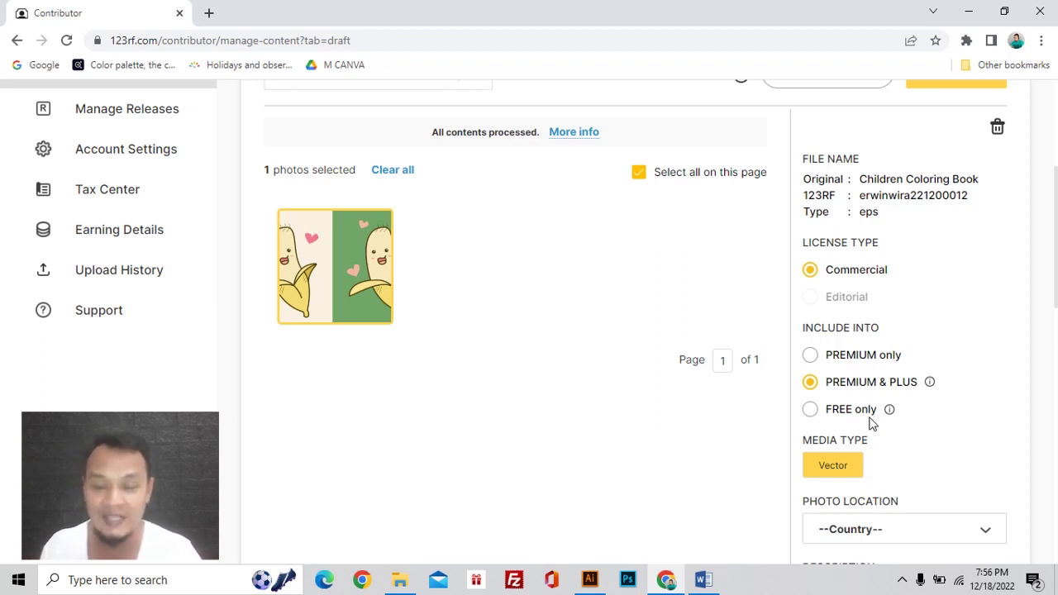
scroll(729, 385, up, 1)
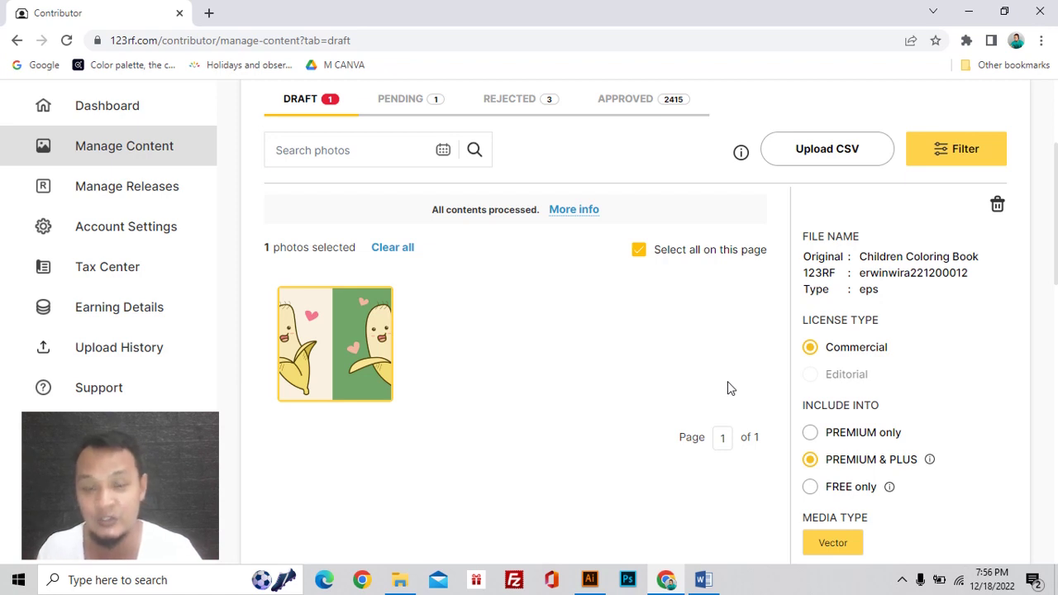
scroll(729, 389, down, 1)
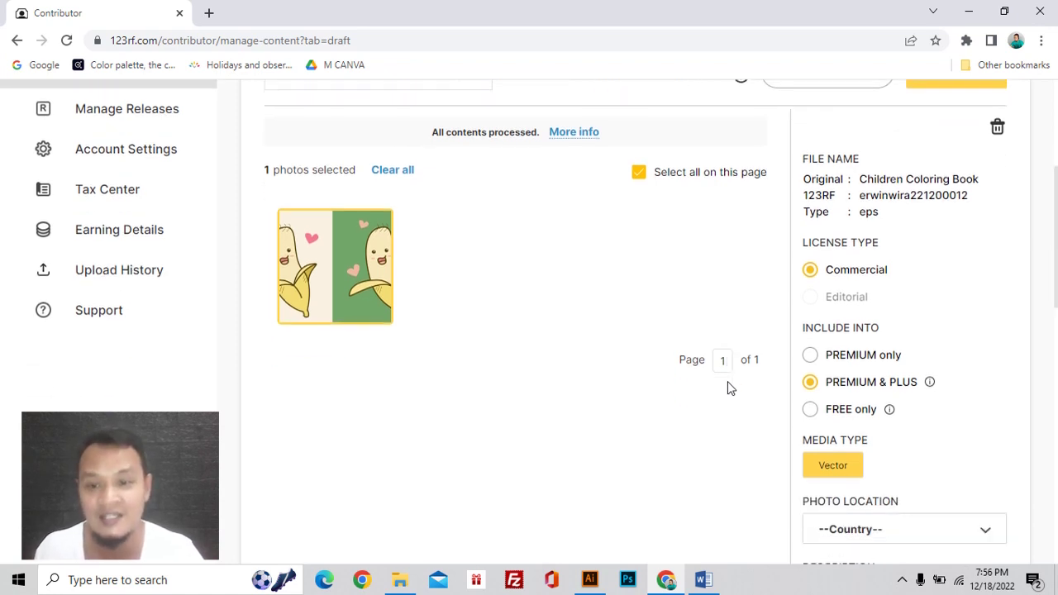
scroll(730, 388, up, 1)
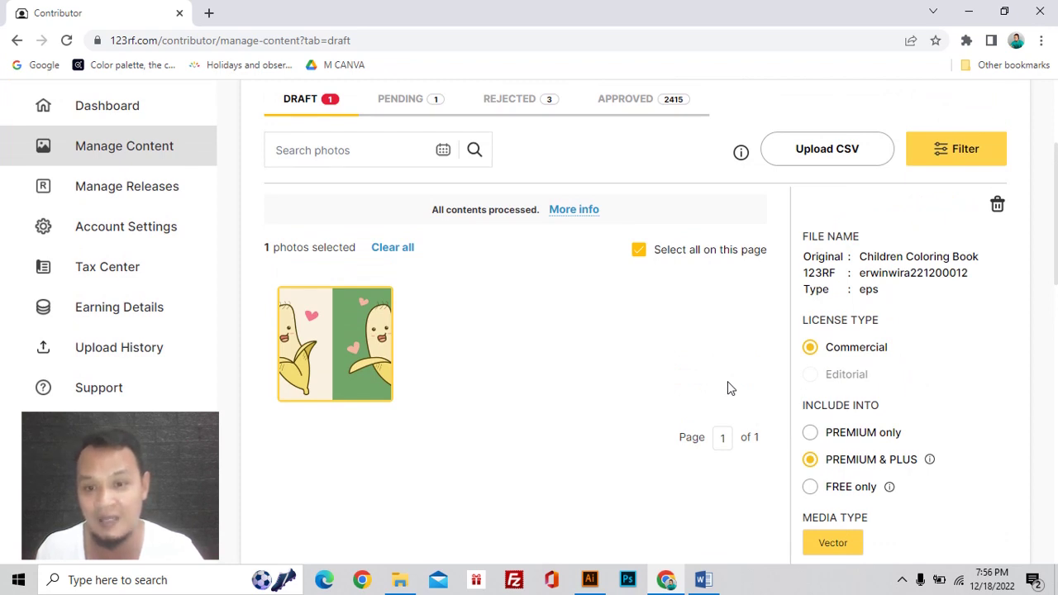
scroll(730, 388, down, 1)
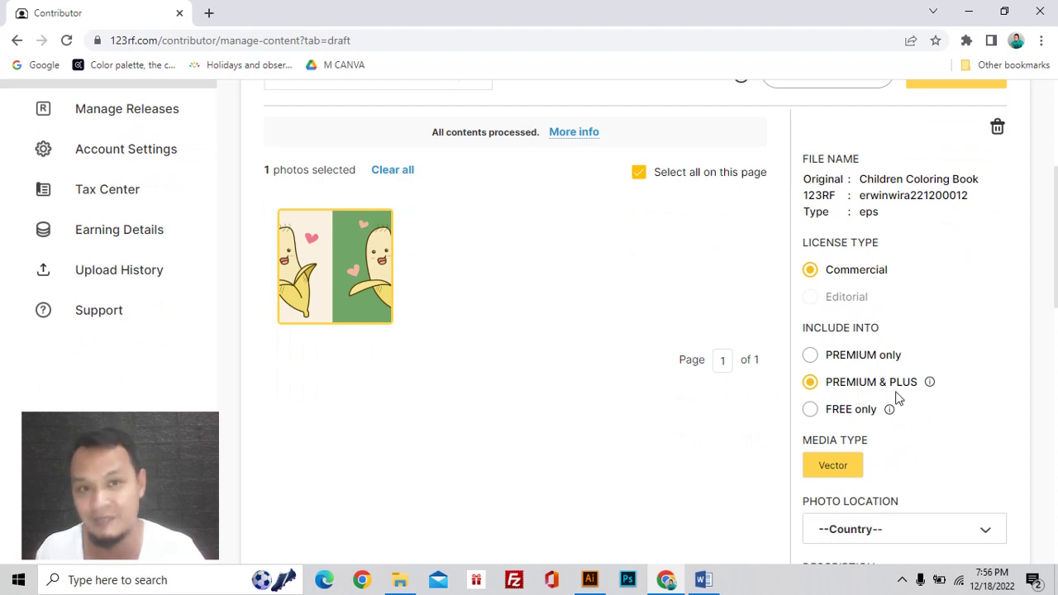
scroll(898, 398, up, 1)
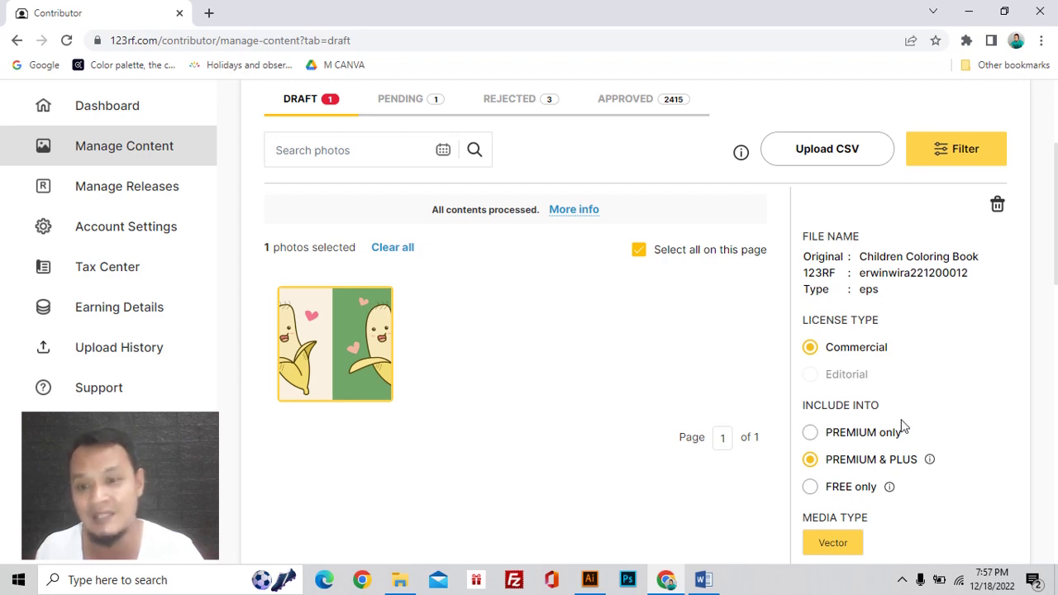
scroll(899, 425, down, 1)
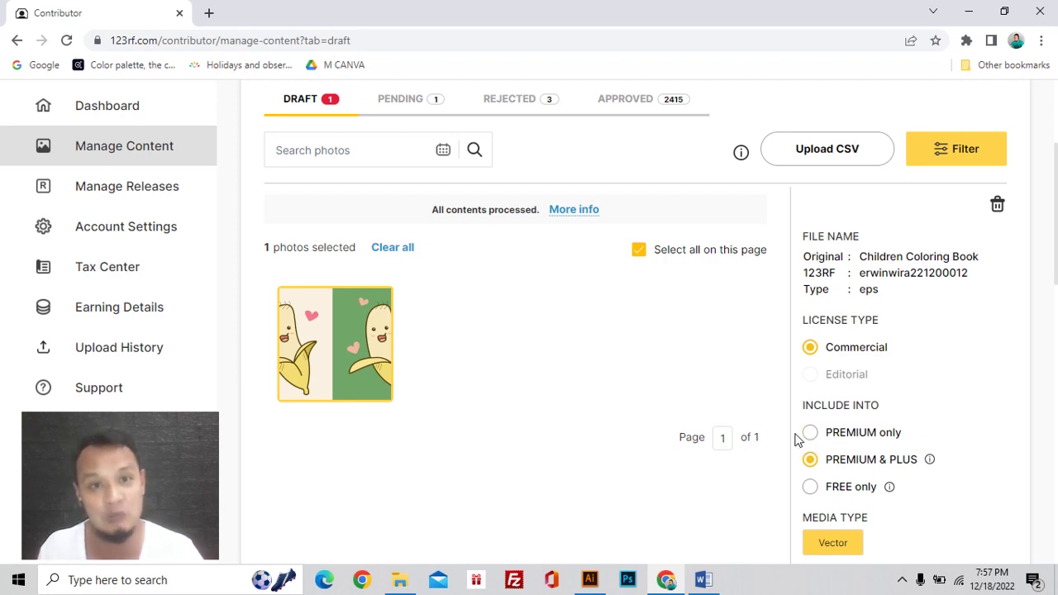
Compare the PREMIUM & PLUS and FREE only inclusion options for the banana draft, including the PLUS information link
scroll(826, 422, down, 1)
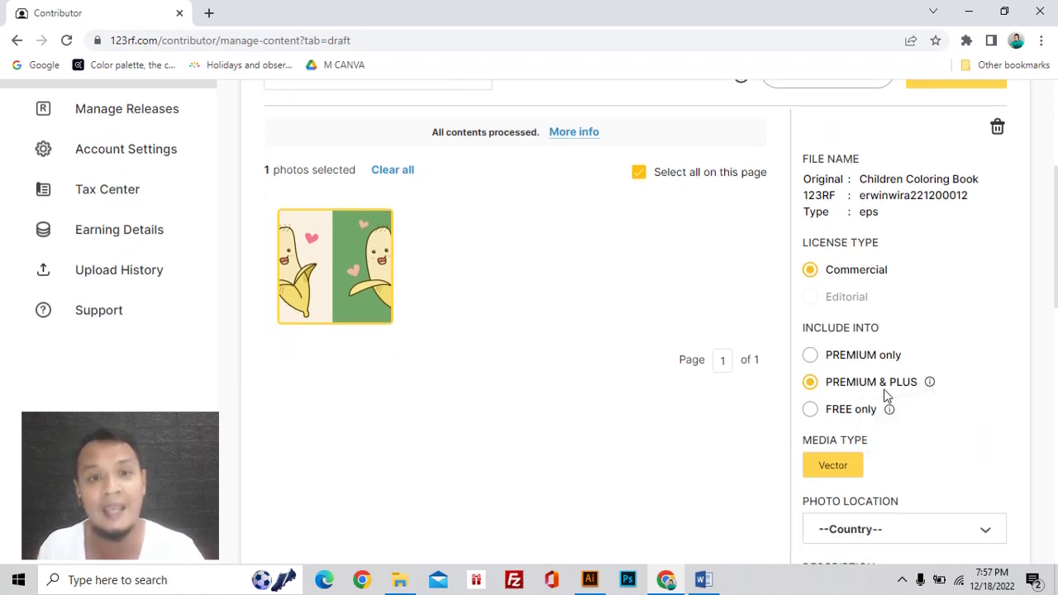
scroll(885, 396, up, 1)
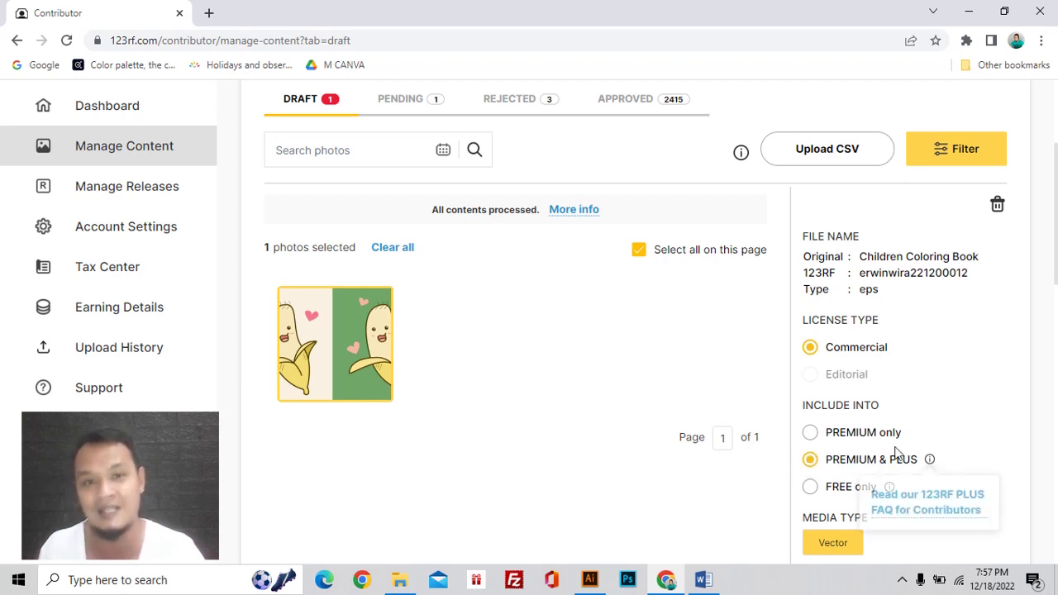
scroll(836, 479, down, 1)
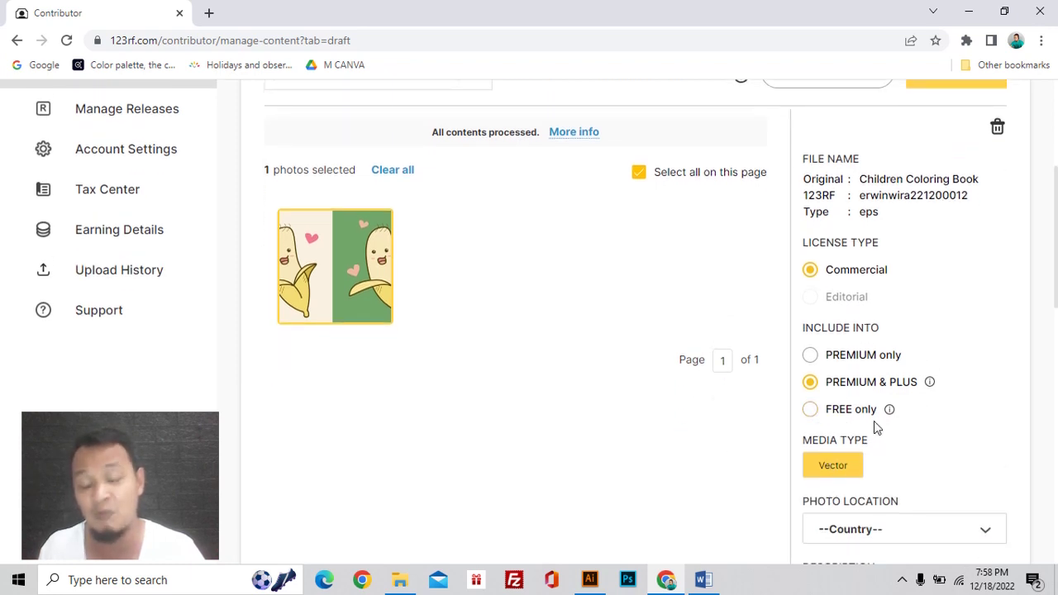
scroll(876, 446, up, 1)
scroll(887, 427, down, 1)
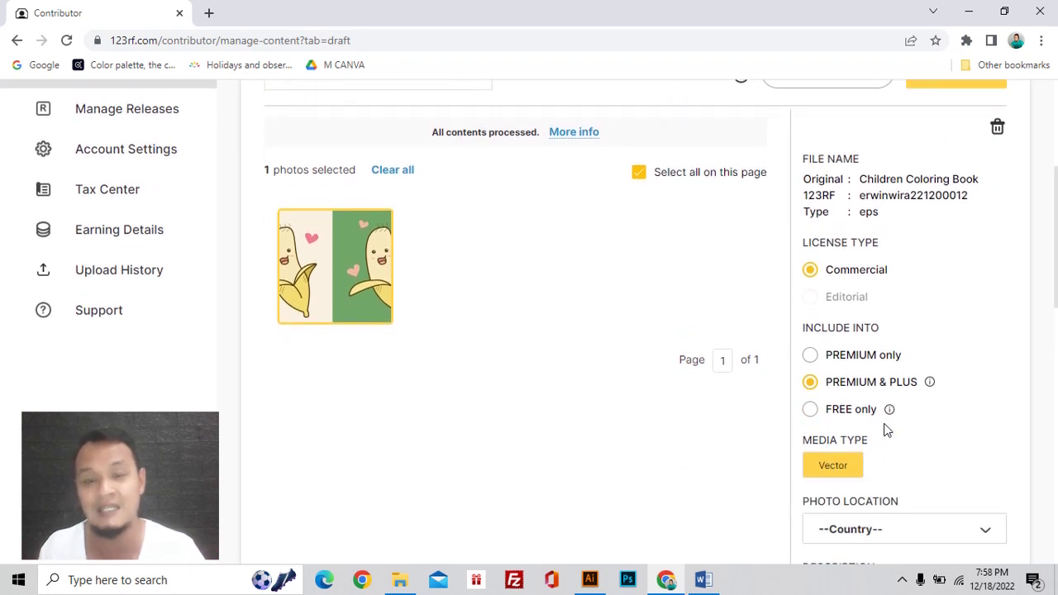
scroll(887, 429, up, 1)
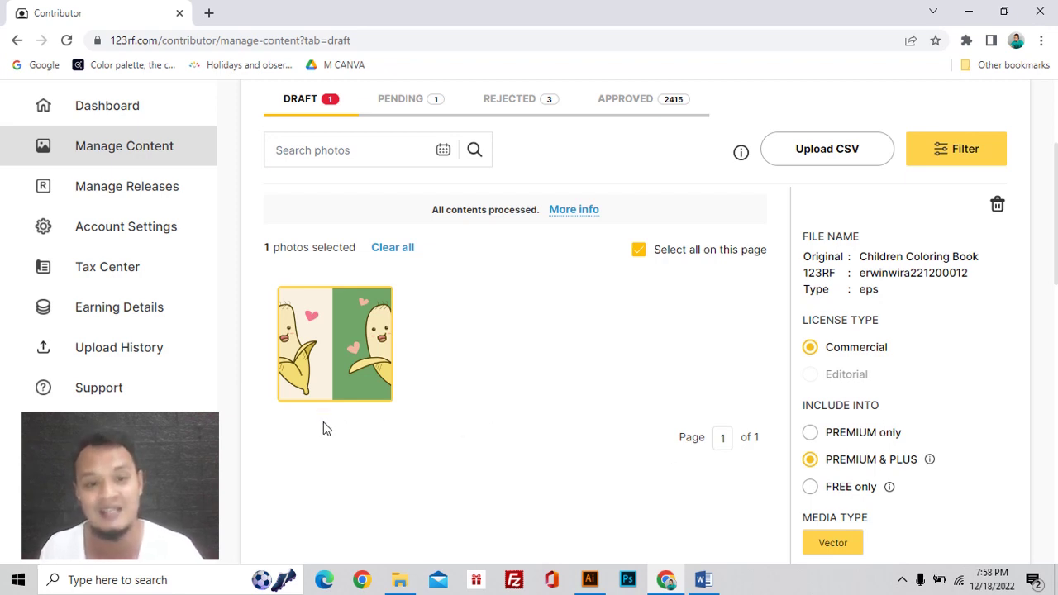
mouse_move(285, 363)
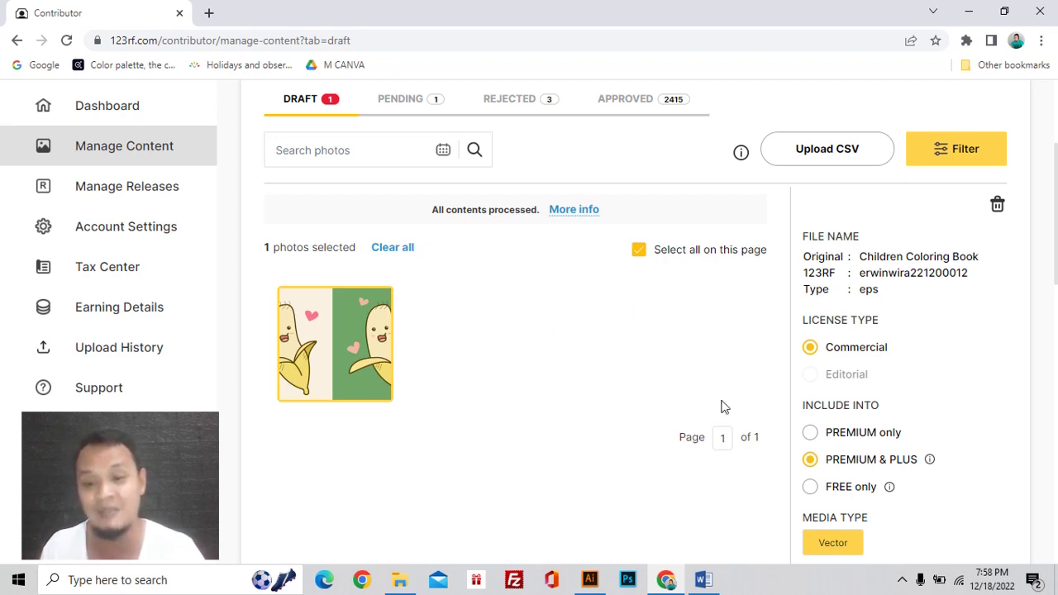
scroll(821, 498, down, 1)
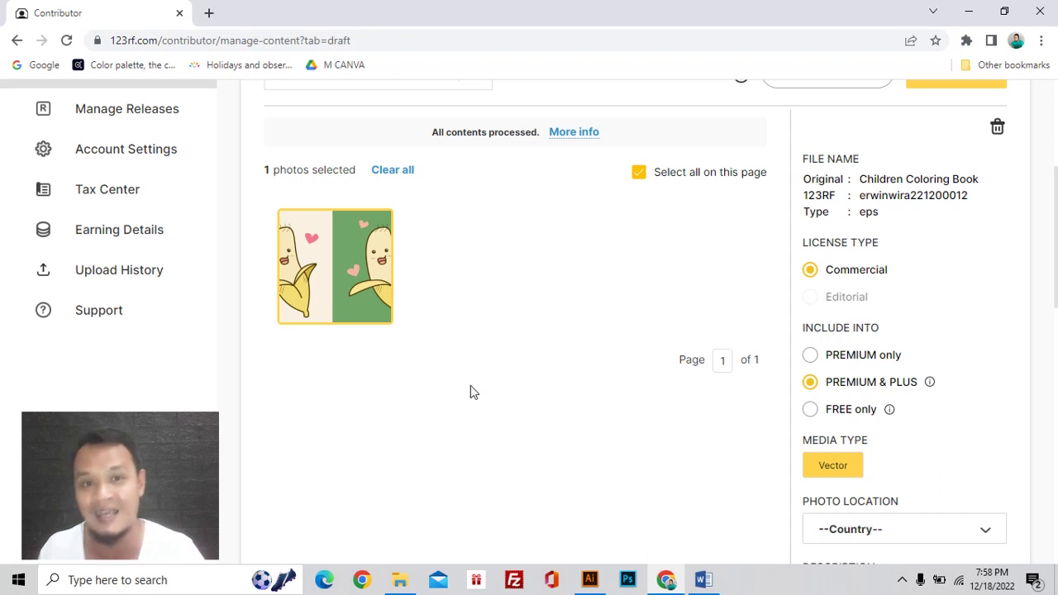
scroll(479, 385, up, 1)
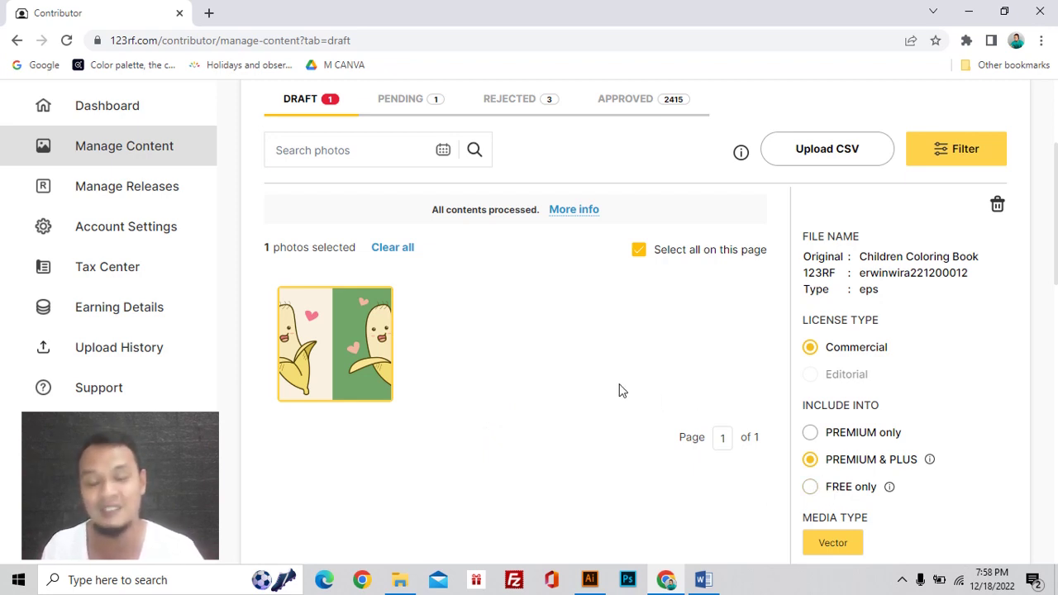
scroll(622, 391, down, 1)
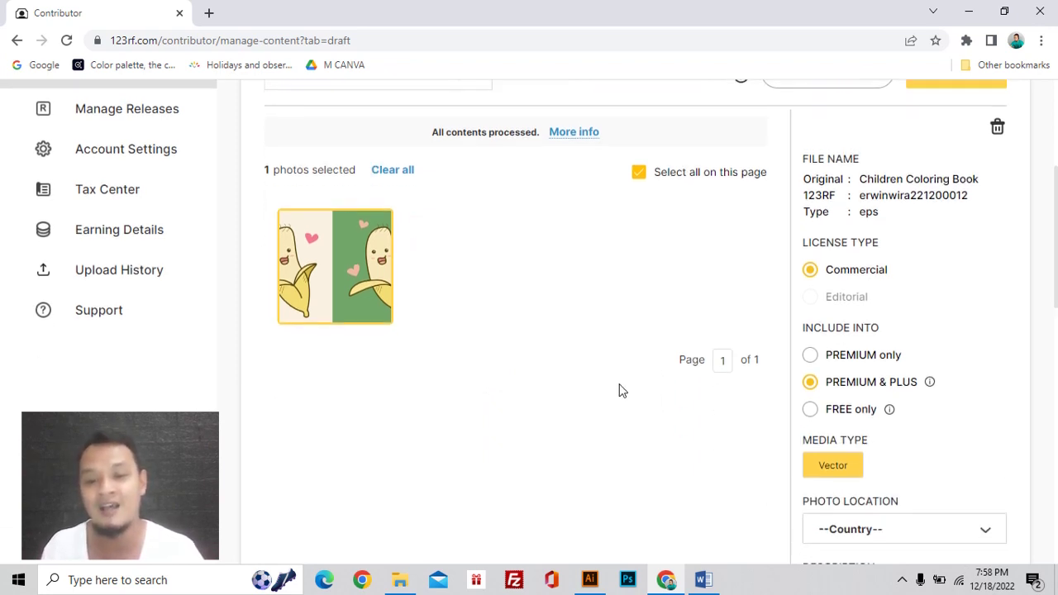
scroll(622, 391, up, 1)
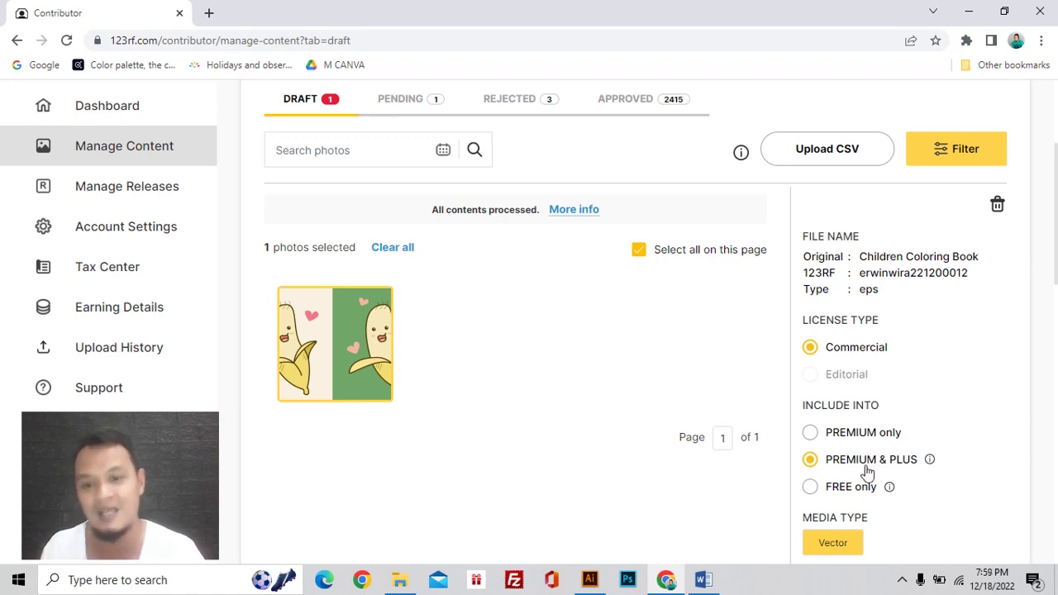
Recheck the Children Coloring Book draft's description and keywords against its thumbnail and submit it for approval
scroll(842, 467, down, 8)
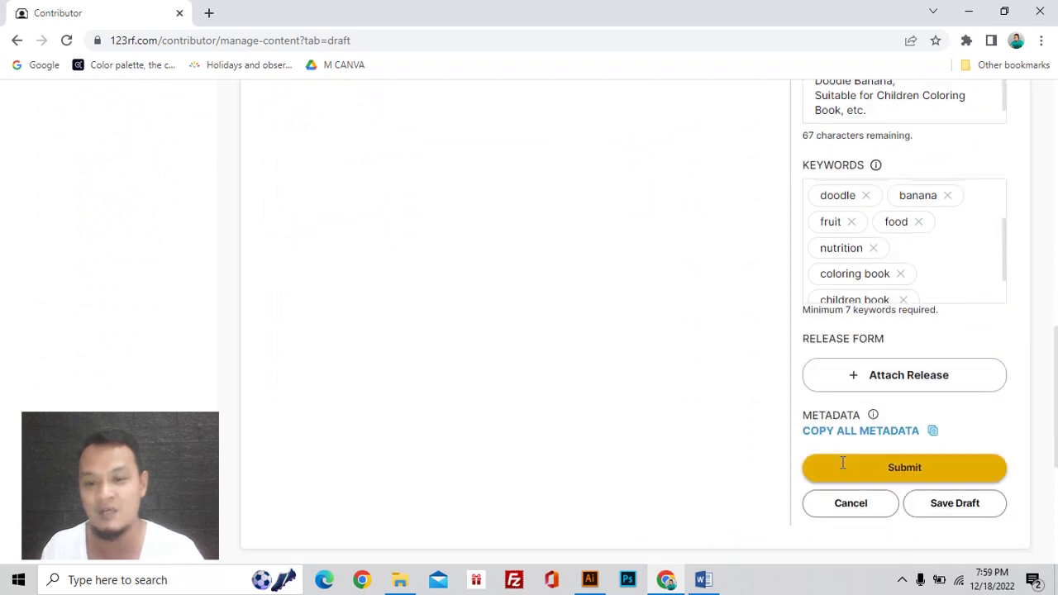
scroll(831, 437, up, 6)
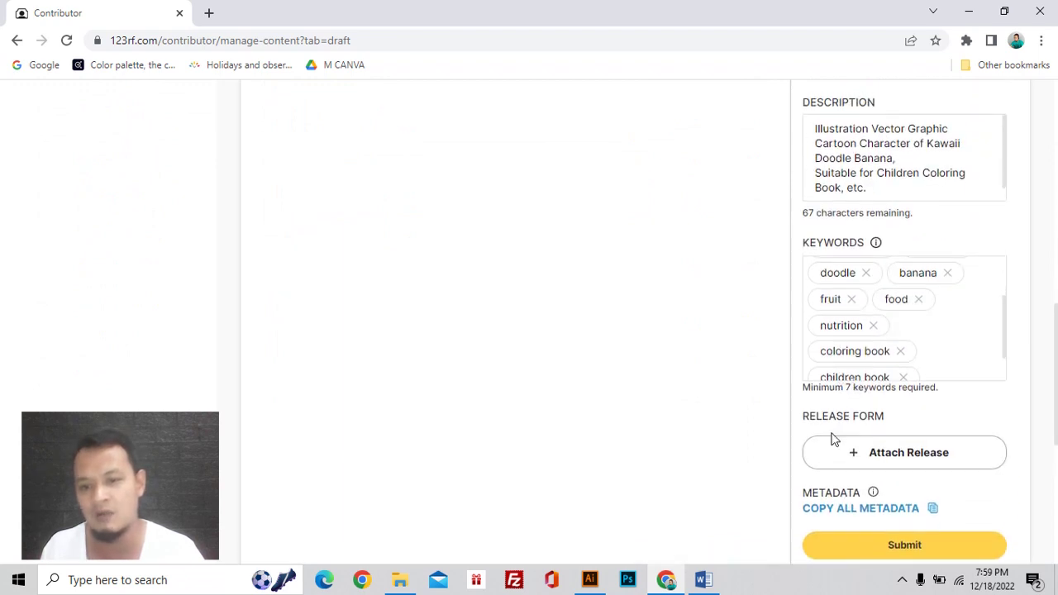
mouse_move(337, 209)
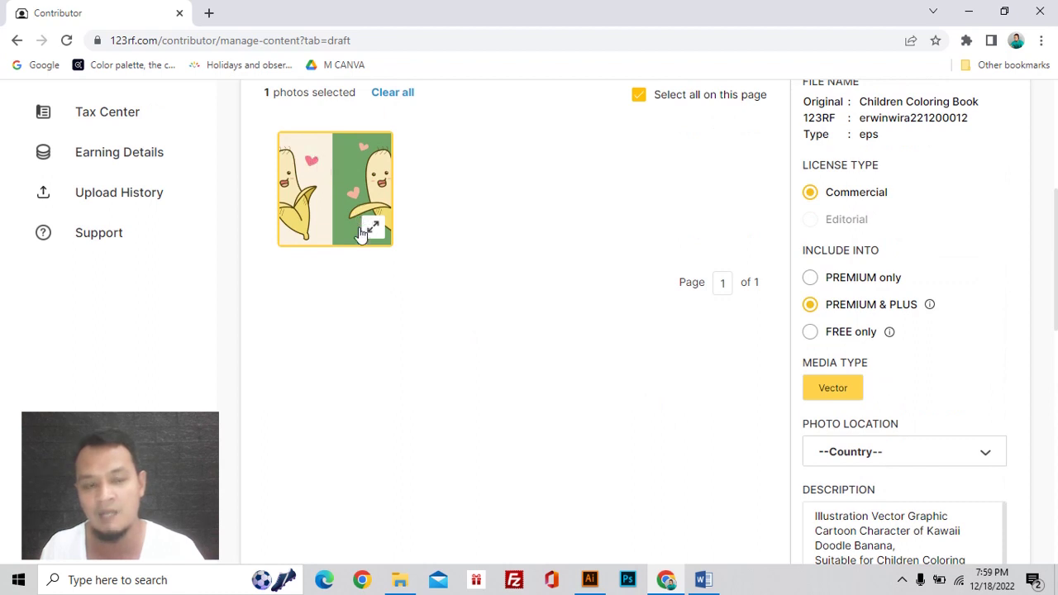
scroll(367, 227, up, 1)
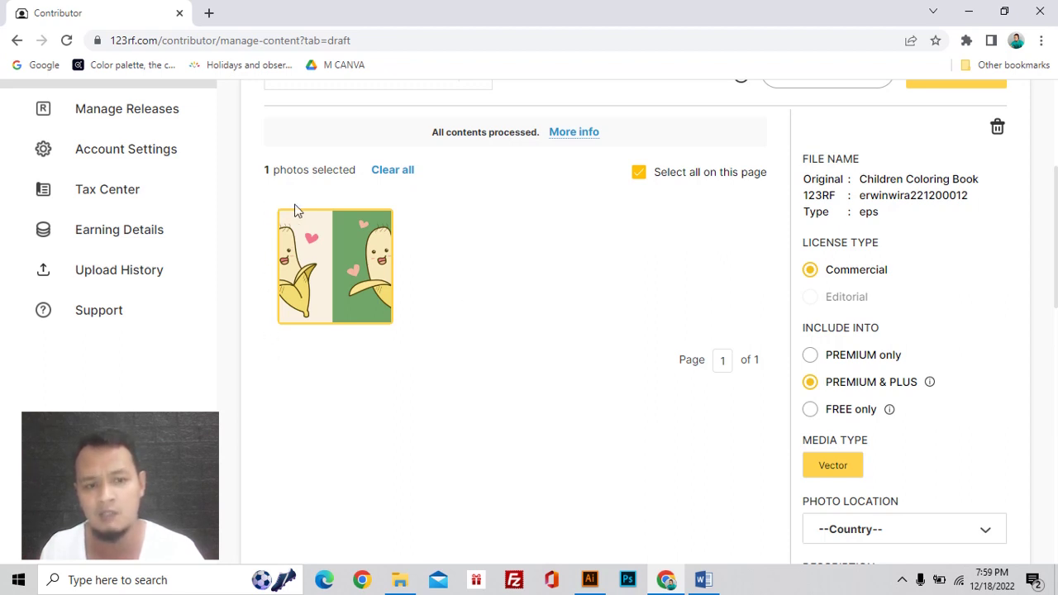
scroll(621, 241, down, 6)
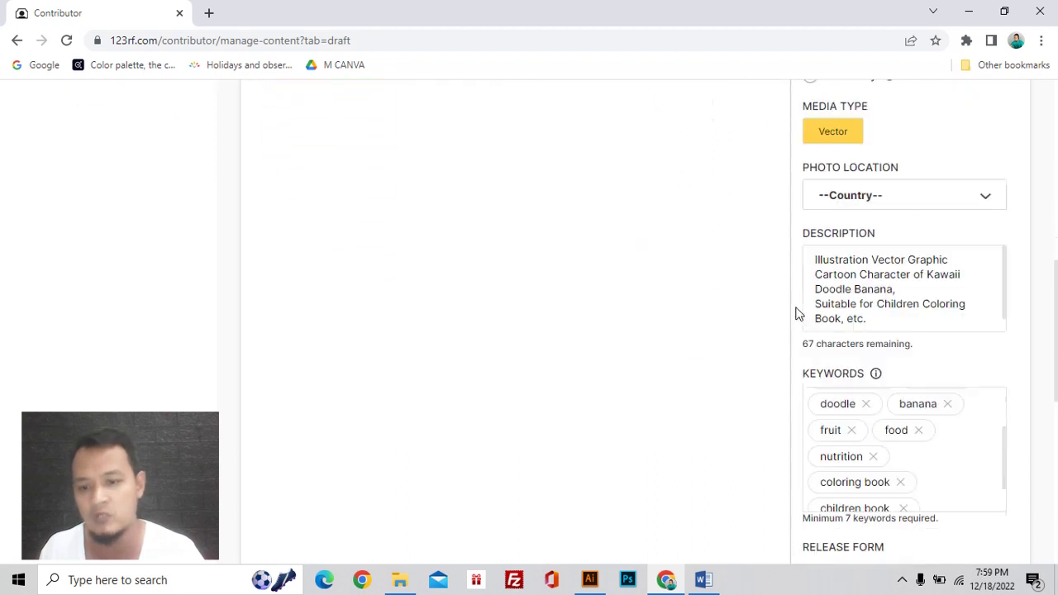
scroll(909, 421, down, 3)
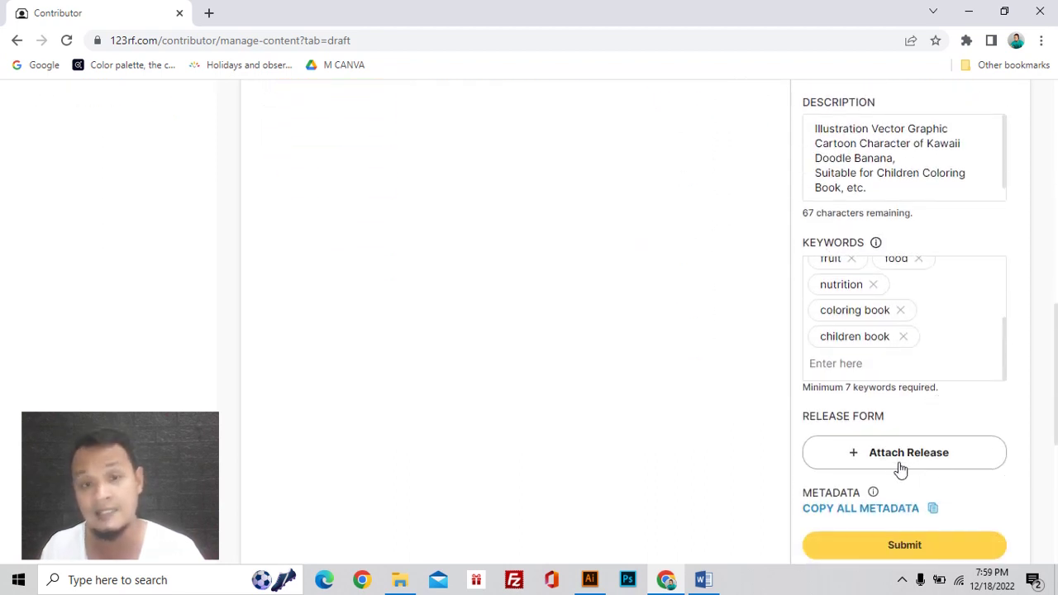
scroll(900, 469, down, 2)
scroll(867, 472, up, 1)
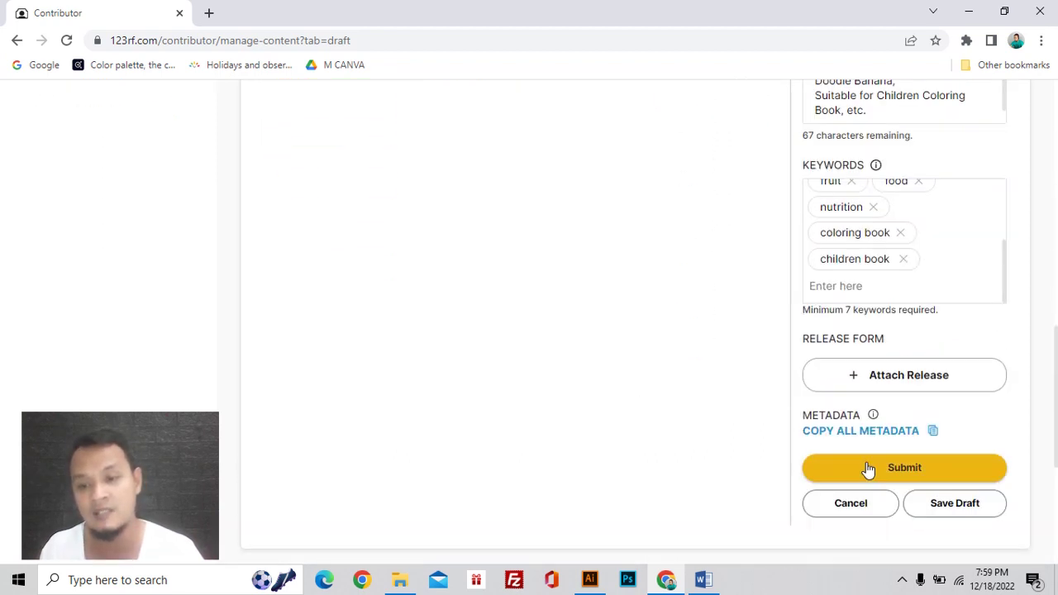
scroll(540, 342, up, 10)
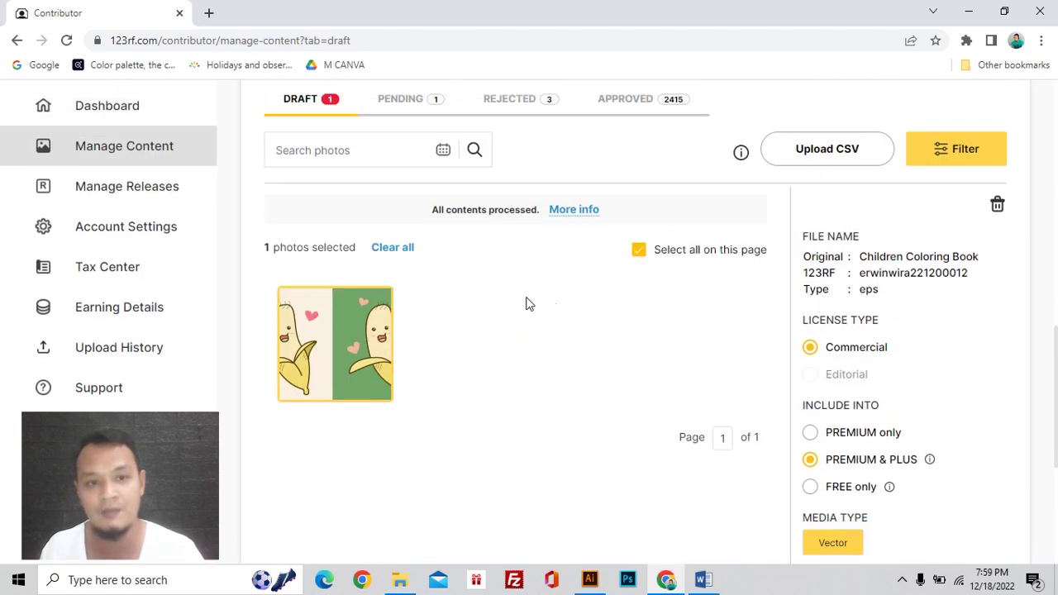
scroll(496, 344, up, 2)
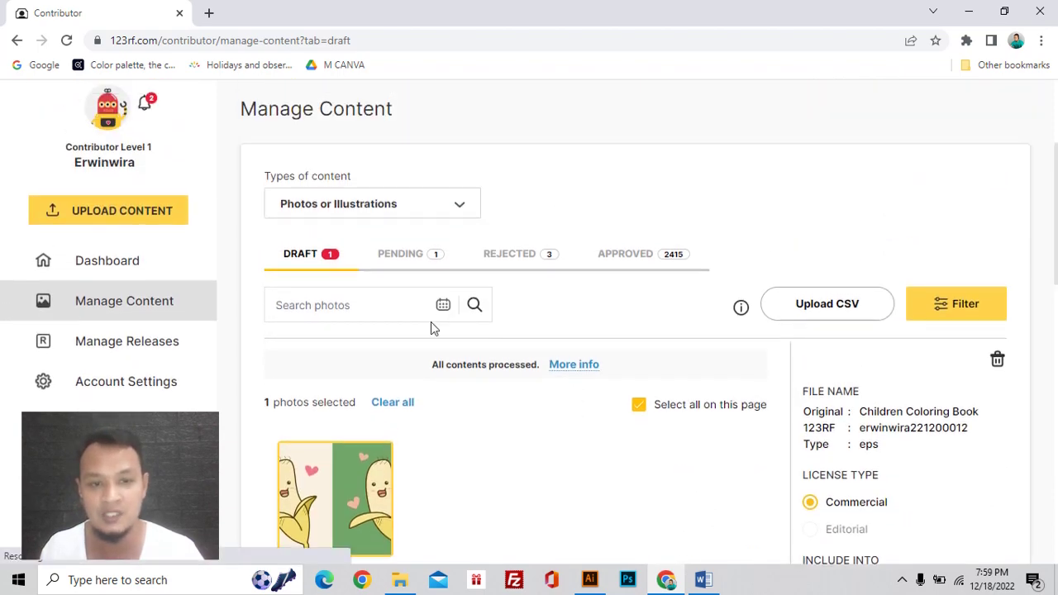
scroll(512, 357, up, 1)
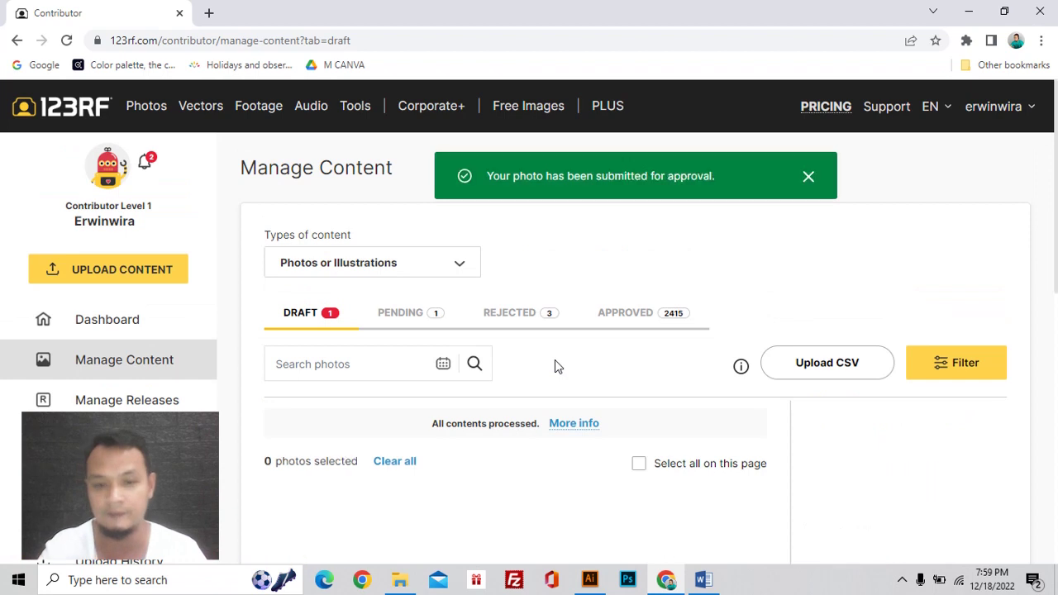
Show the pending content to look for the submitted illustration
click(406, 313)
scroll(578, 280, down, 1)
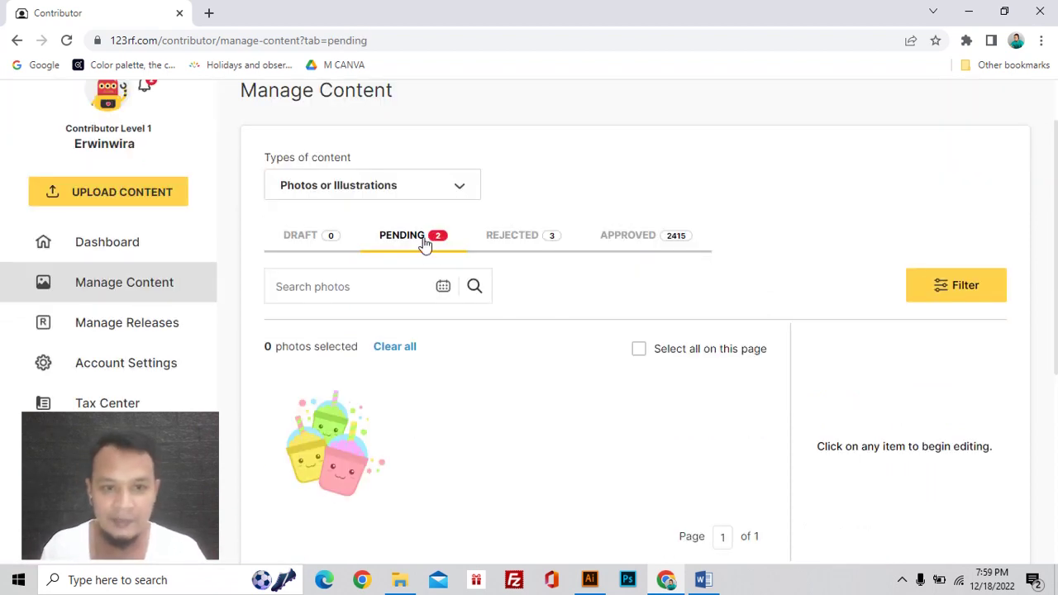
scroll(405, 314, down, 1)
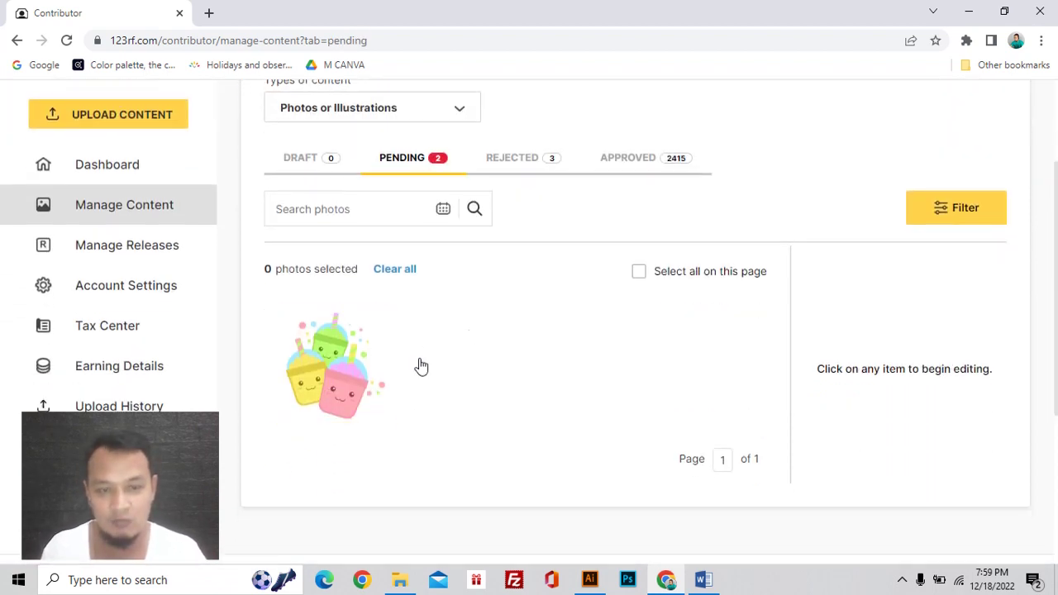
scroll(474, 334, up, 1)
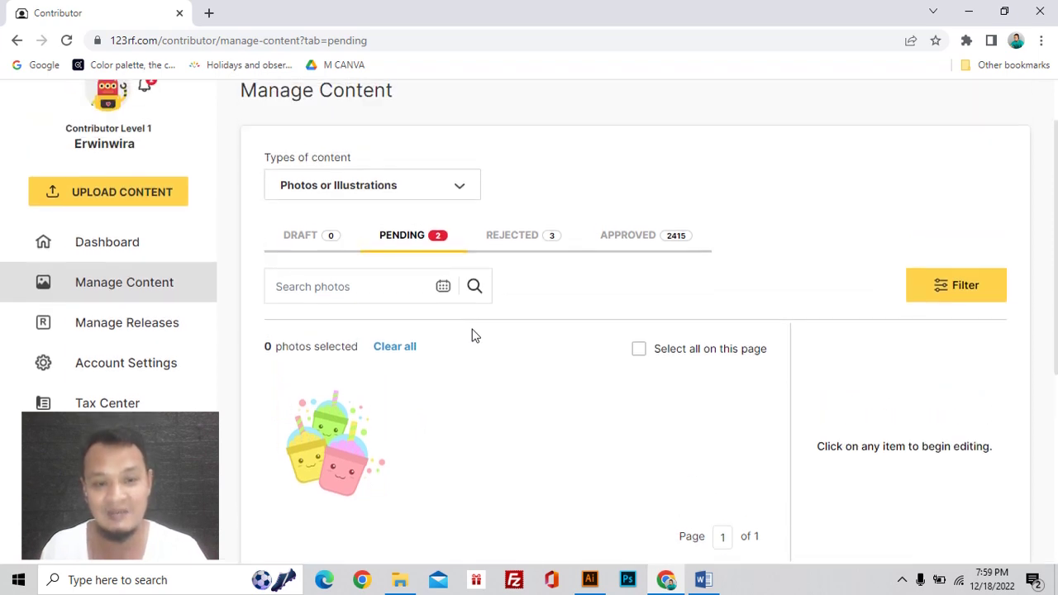
Filter the pending content by the Vector Illustration media type and check for the submitted banana illustration
click(965, 295)
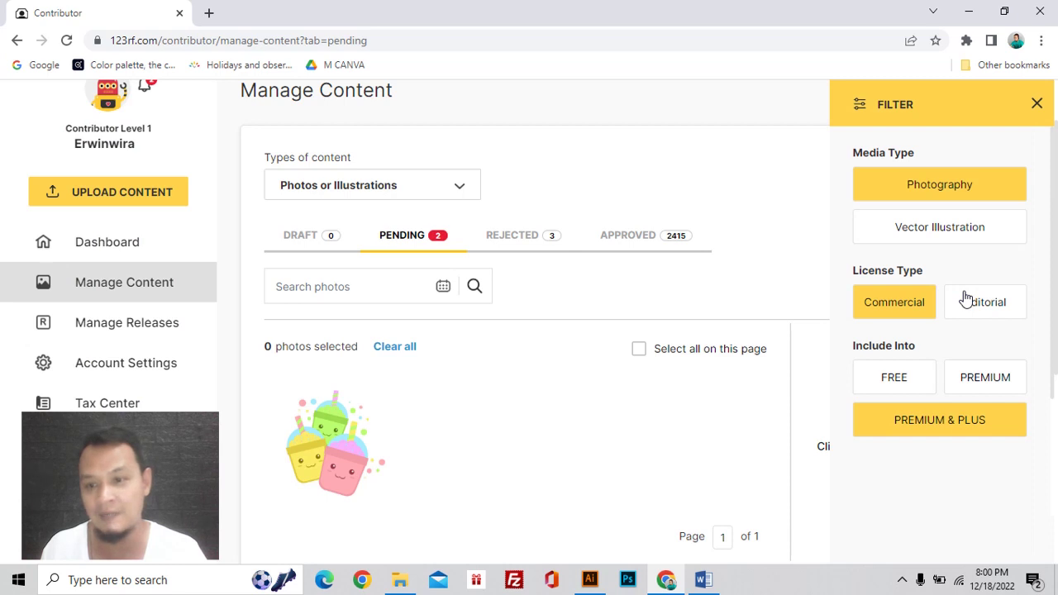
click(965, 240)
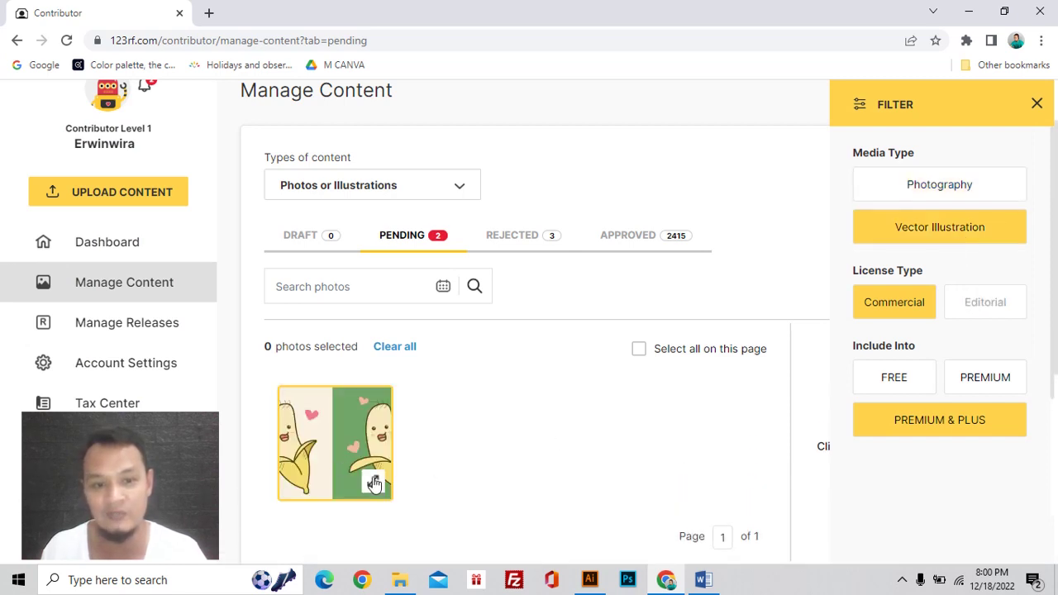
scroll(768, 387, down, 1)
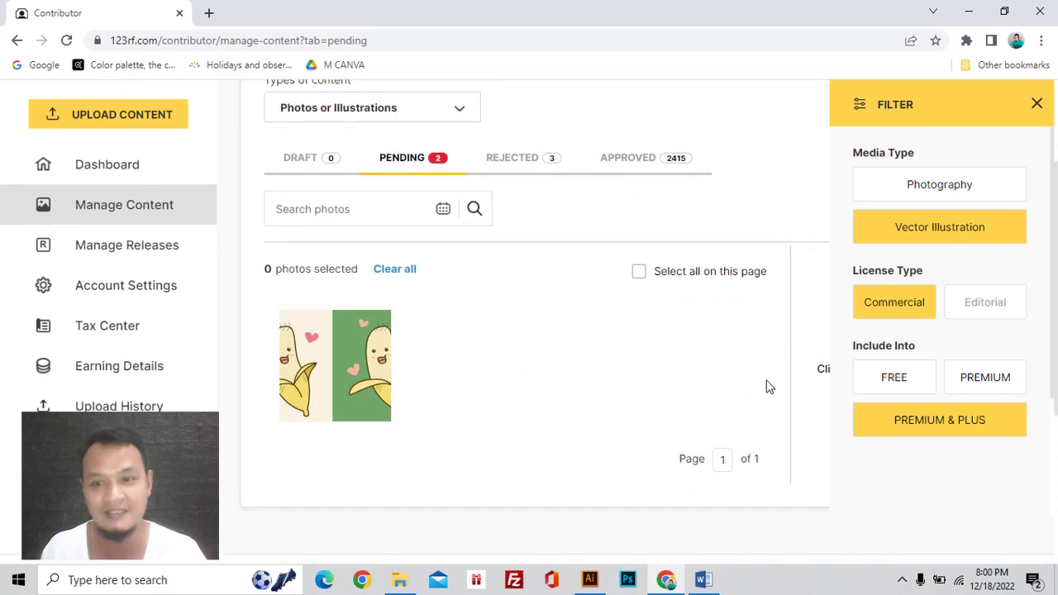
click(1036, 103)
scroll(682, 377, up, 2)
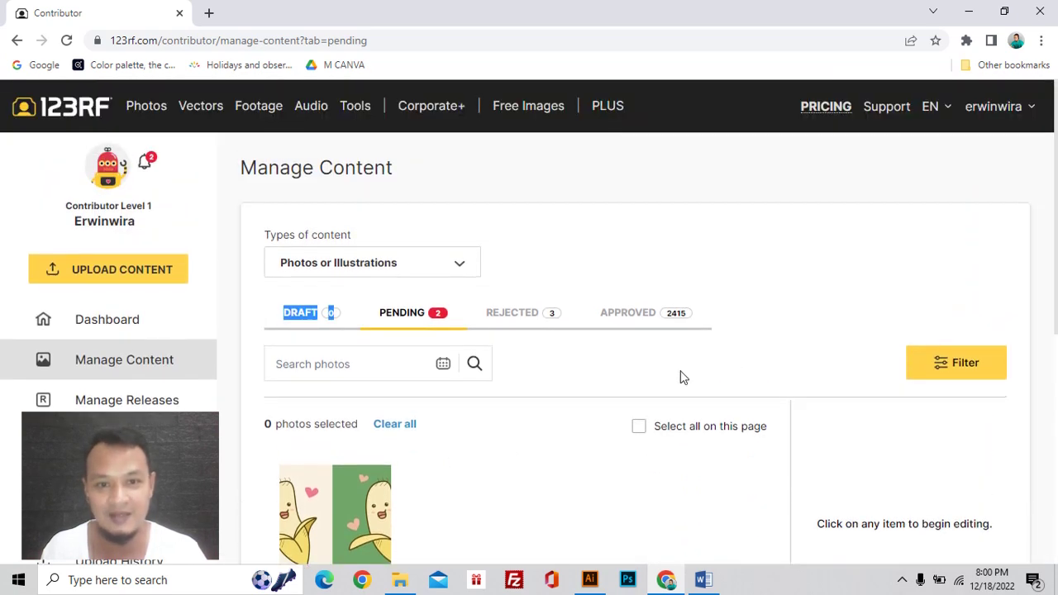
scroll(683, 376, down, 1)
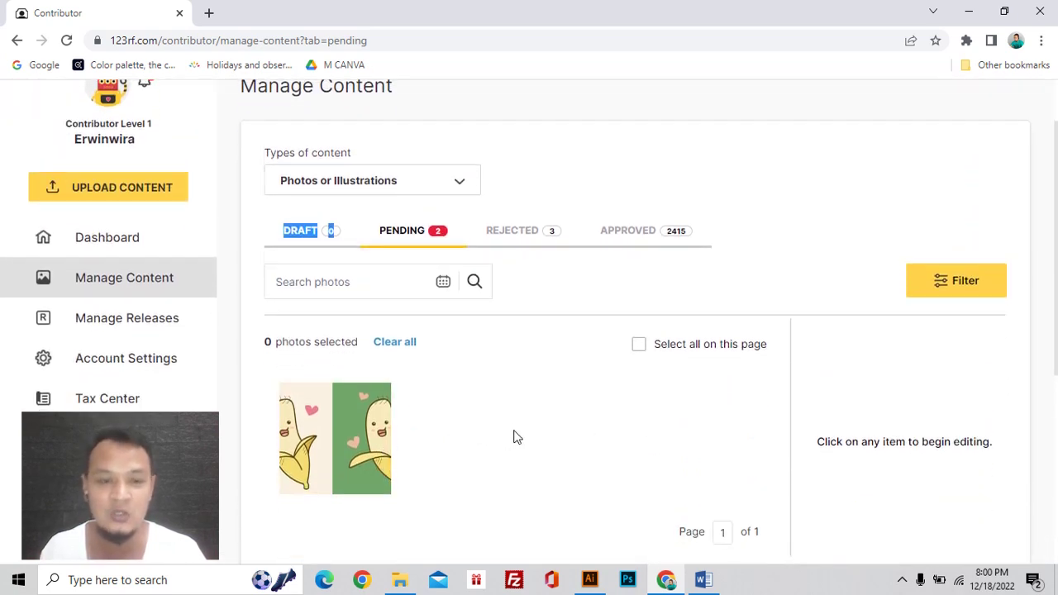
scroll(513, 437, down, 1)
scroll(513, 438, up, 1)
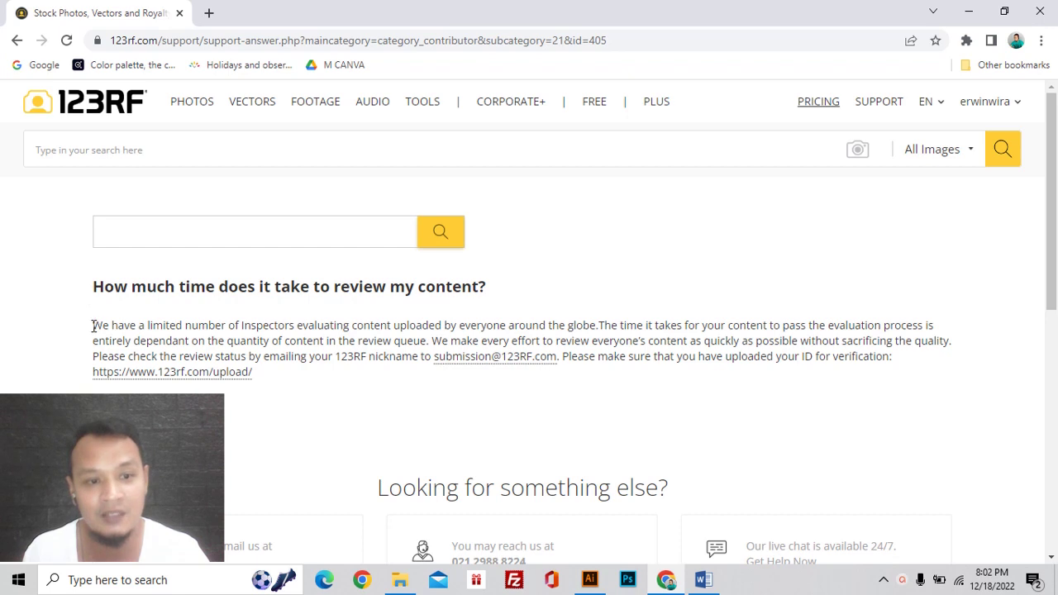
Read the support answer on content review time, highlighting the passages about the limited inspectors and the evaluation time
drag(92, 326, 393, 325)
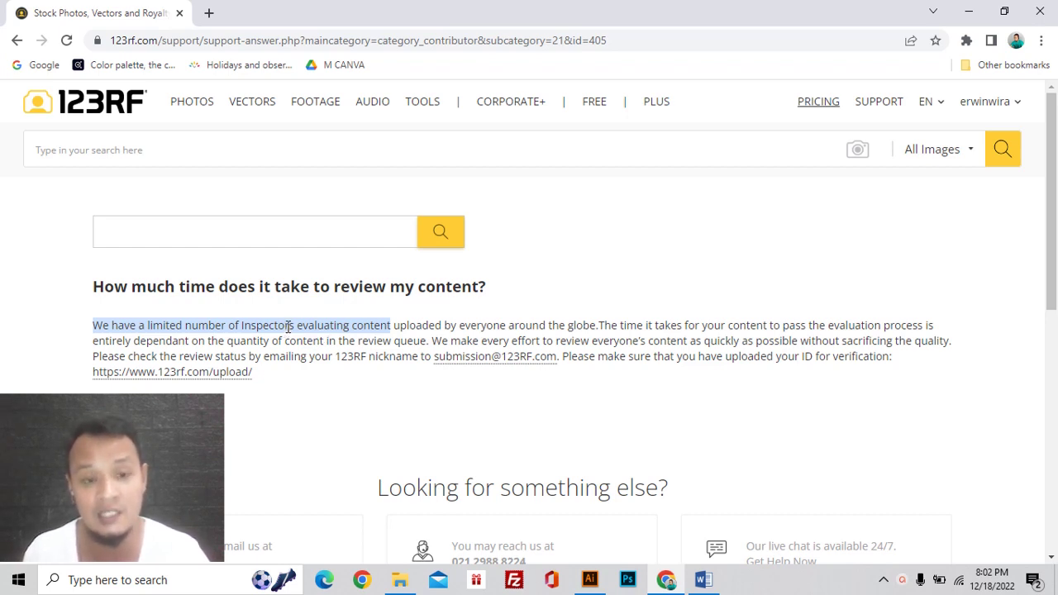
click(341, 325)
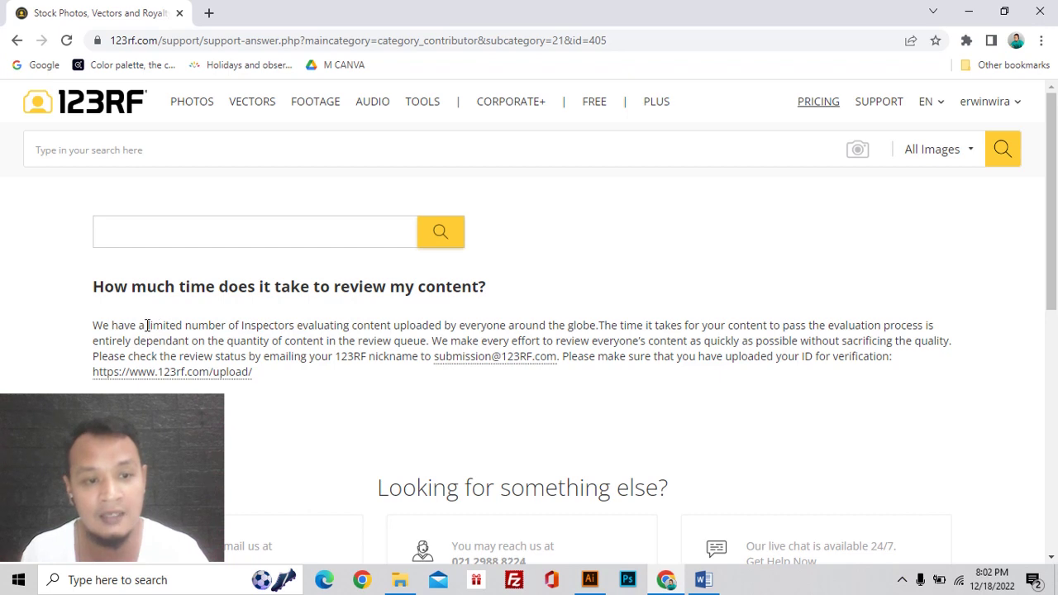
drag(146, 325, 362, 325)
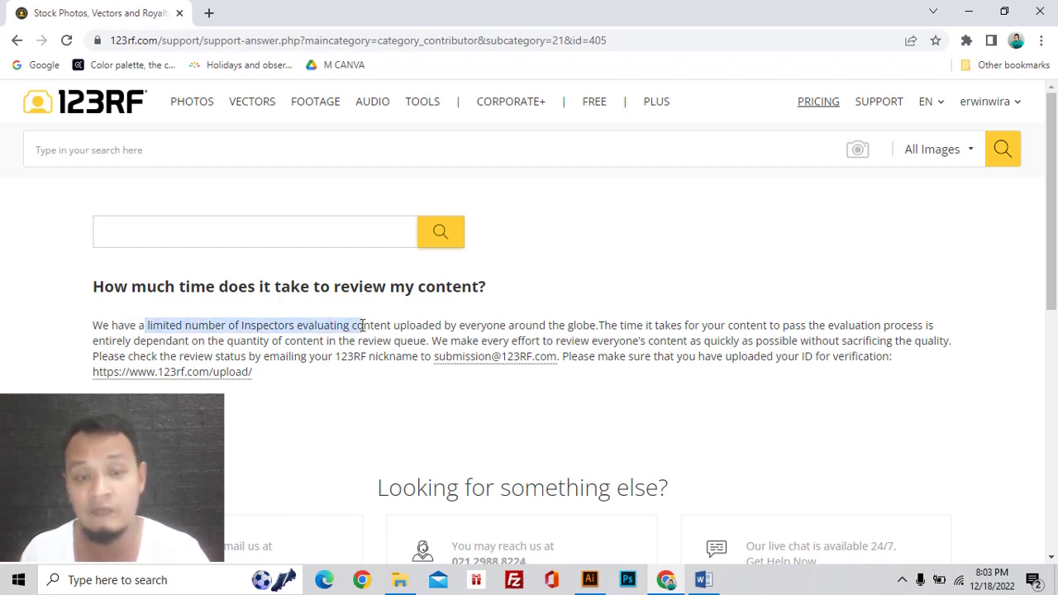
click(403, 305)
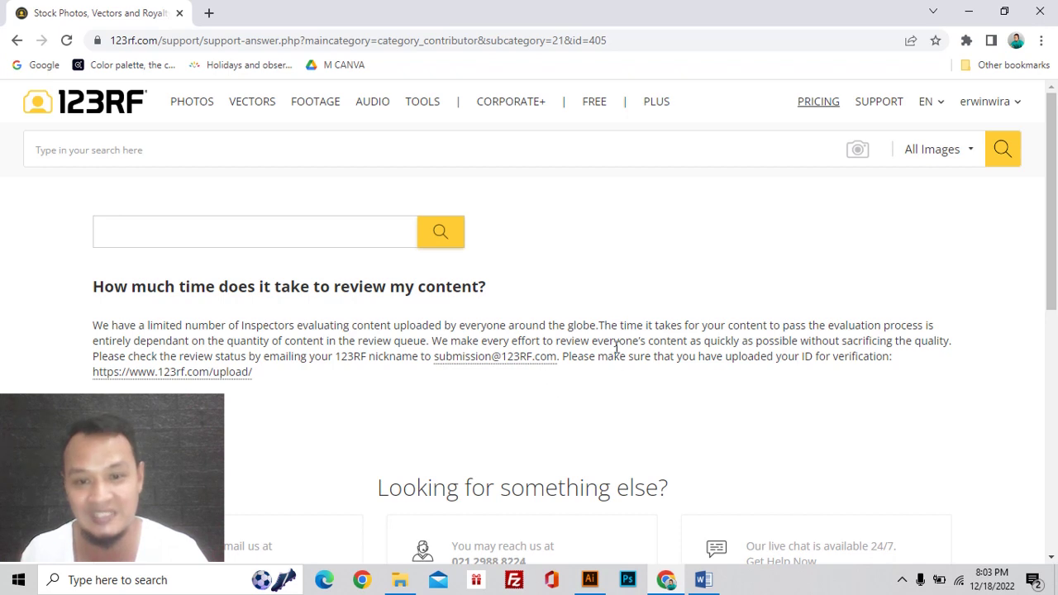
drag(599, 324, 830, 325)
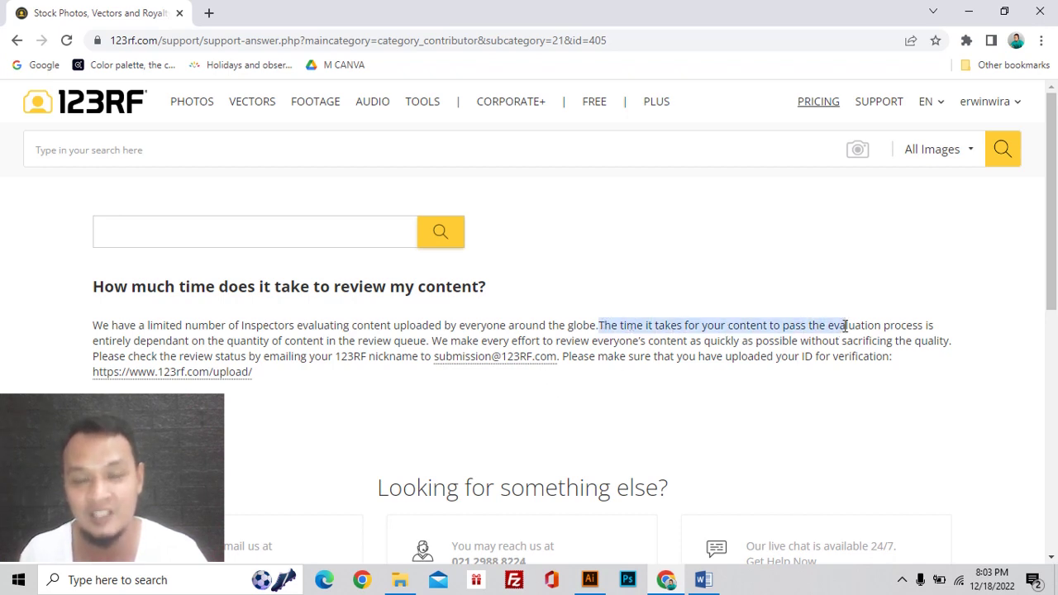
click(832, 285)
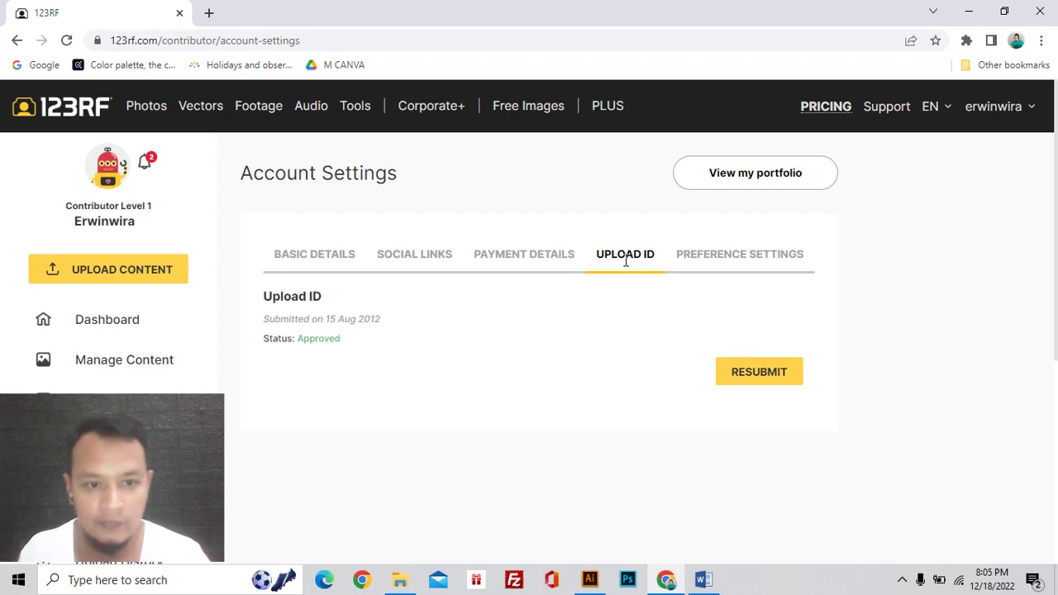
Check the status of the contributor's Upload ID verification in the account settings
scroll(625, 261, down, 1)
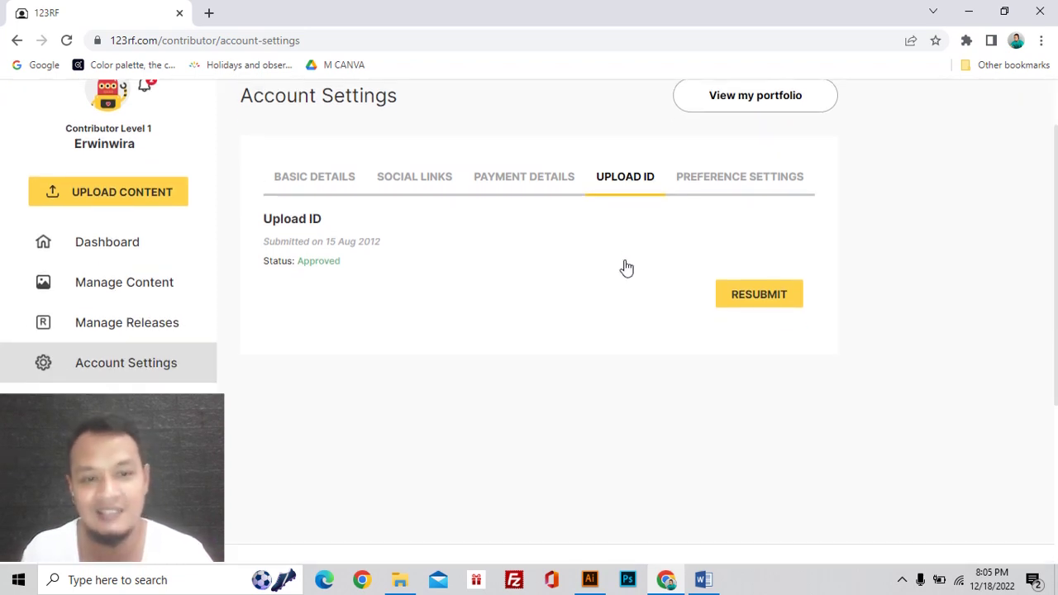
scroll(626, 268, up, 1)
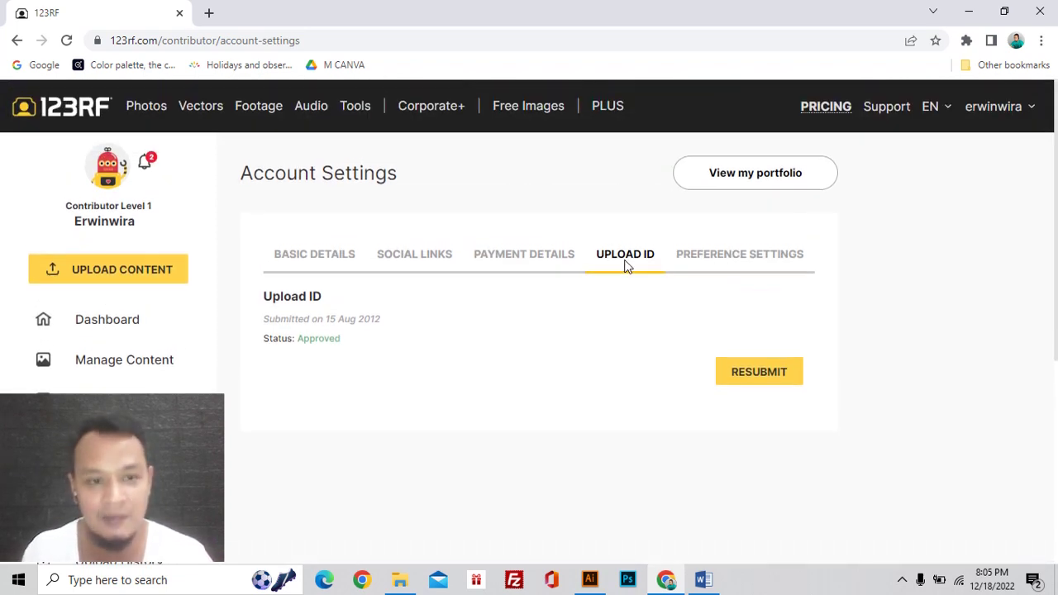